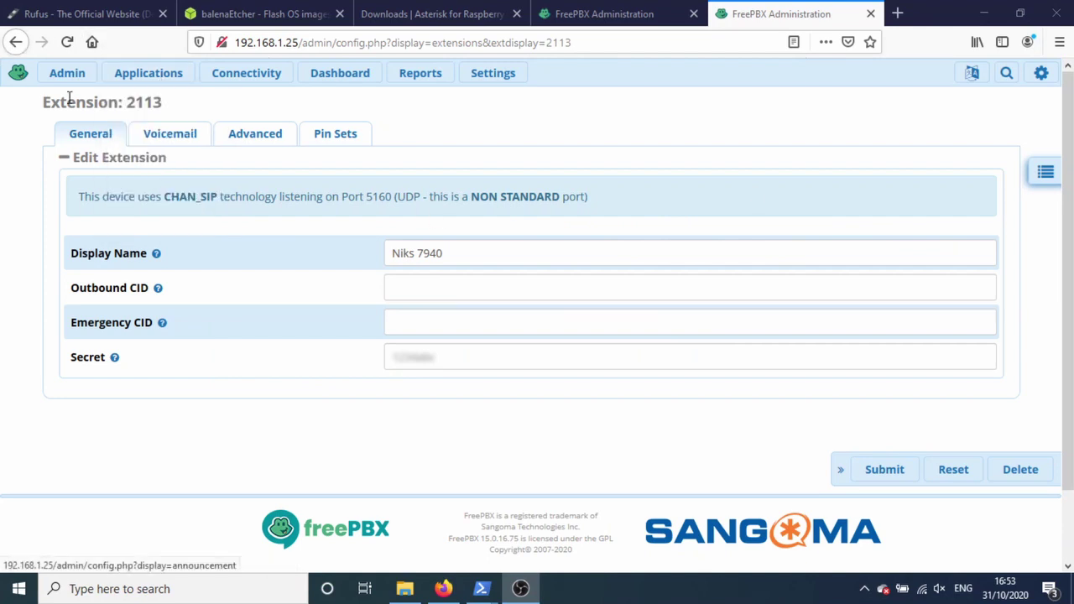
Step: Open extension 2113's edit page from Applications > Extensions, then return to the All Extensions list
{"action": "mouse_move", "coordinate": [154, 84]}
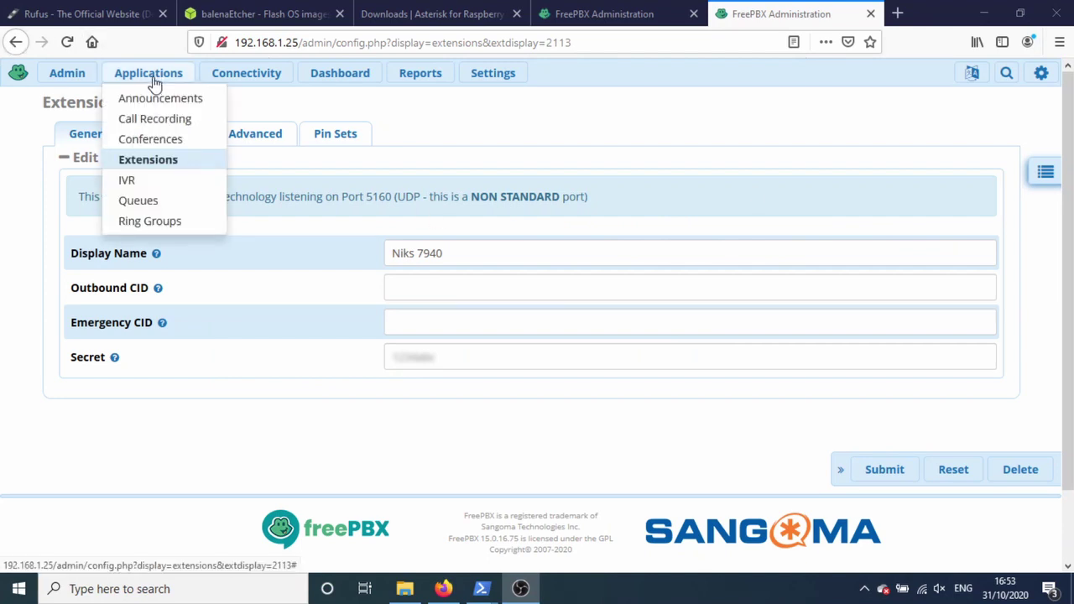
{"action": "left_click", "coordinate": [151, 166]}
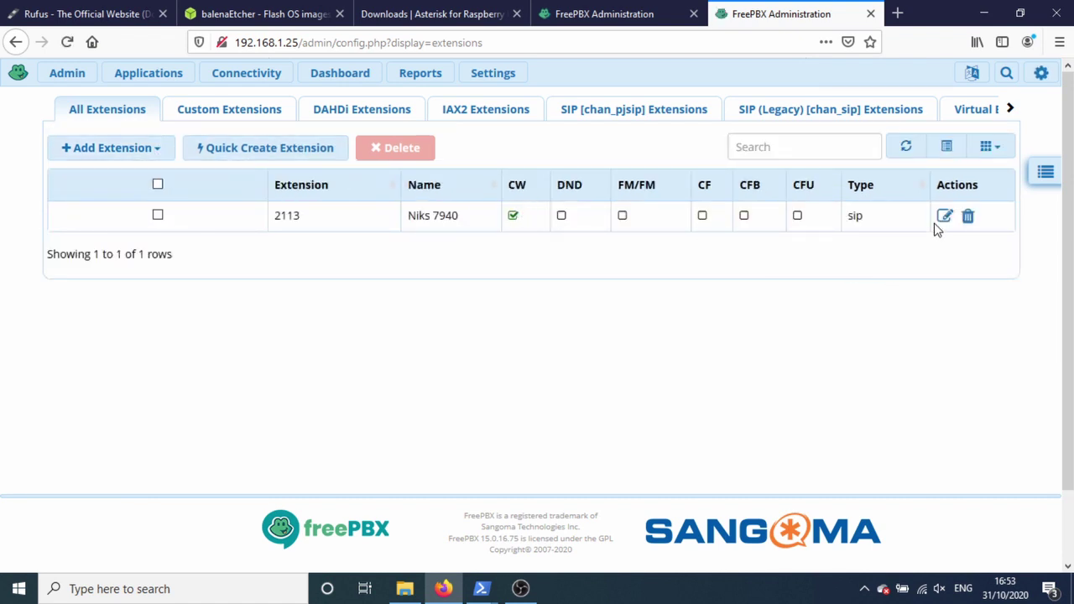
{"action": "left_click", "coordinate": [945, 216]}
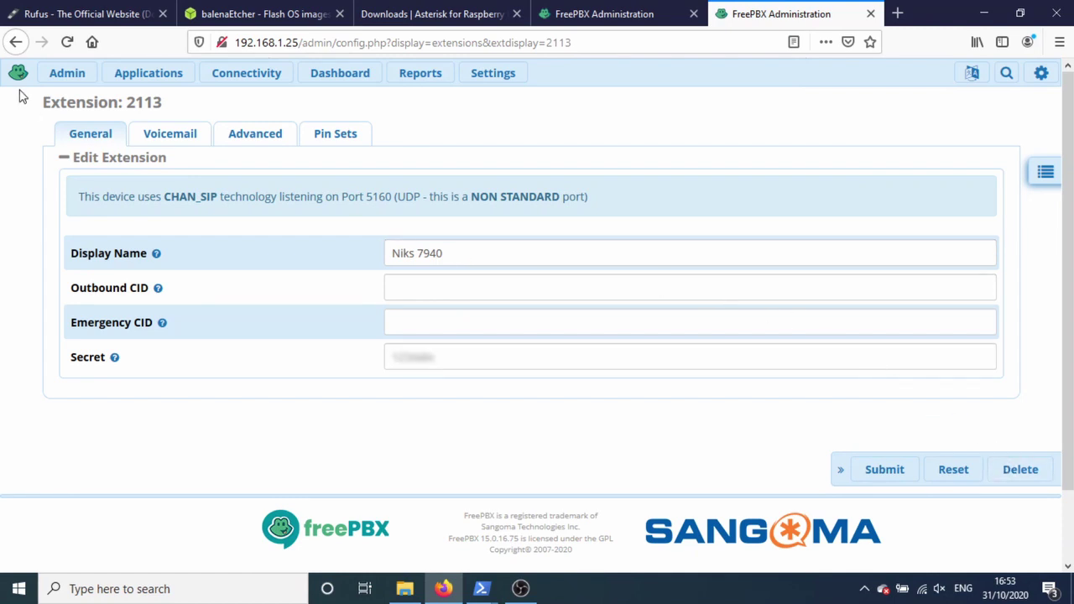
{"action": "left_click", "coordinate": [15, 44]}
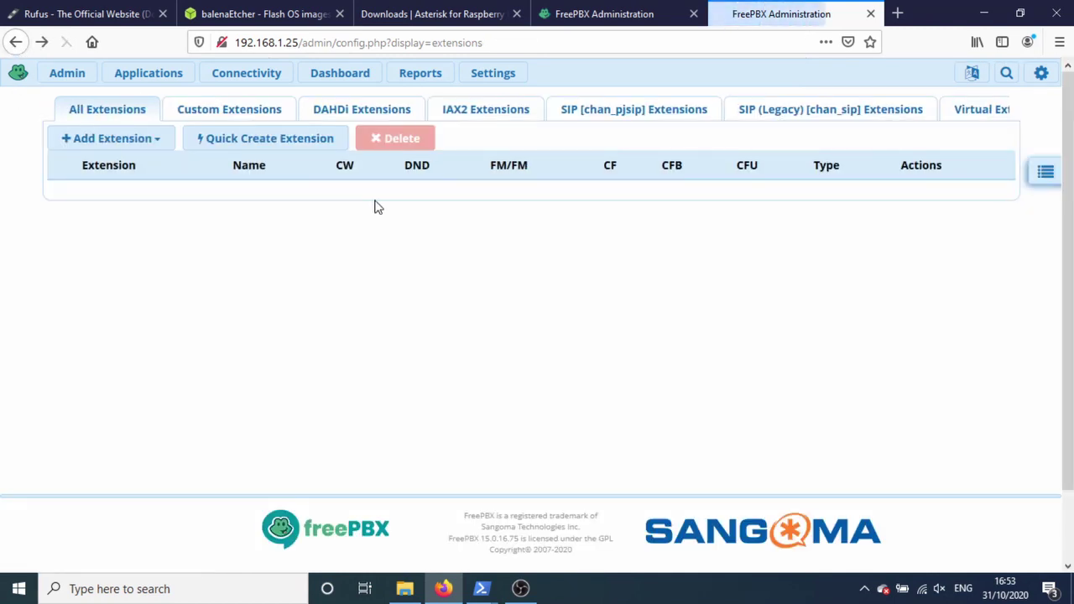
Step: Start a new chan_sip extension 2112, entering its display name and a simple secret
{"action": "left_click", "coordinate": [147, 157]}
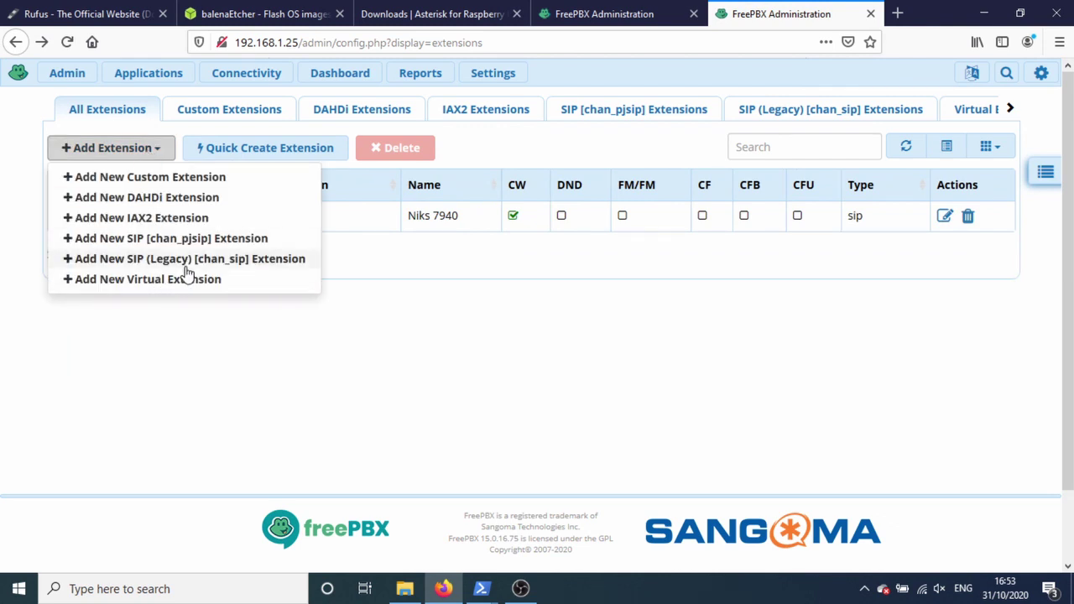
{"action": "left_click", "coordinate": [186, 260]}
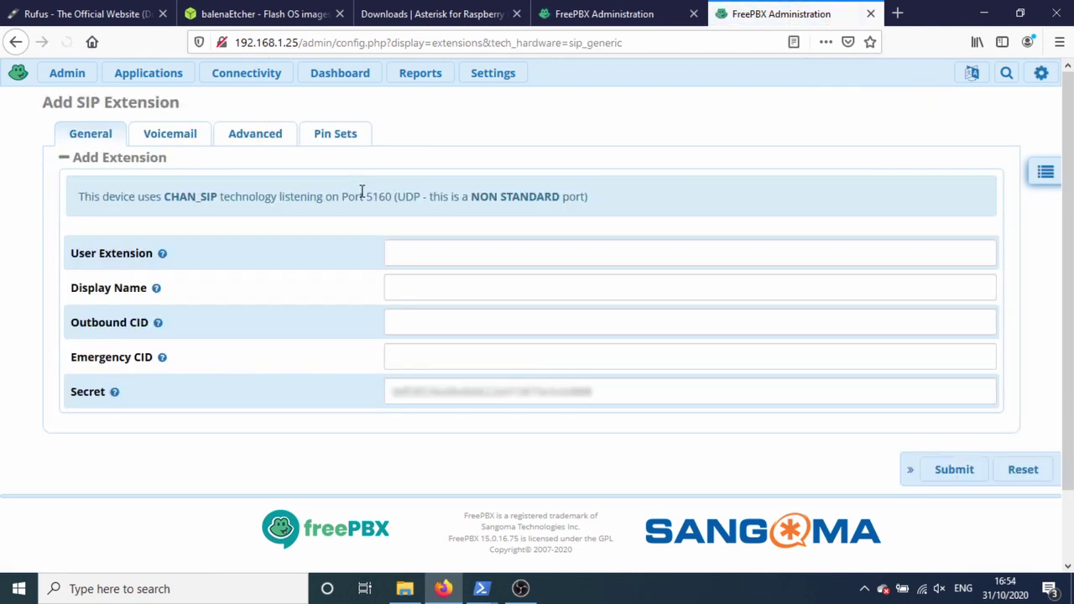
{"action": "left_click", "coordinate": [401, 257]}
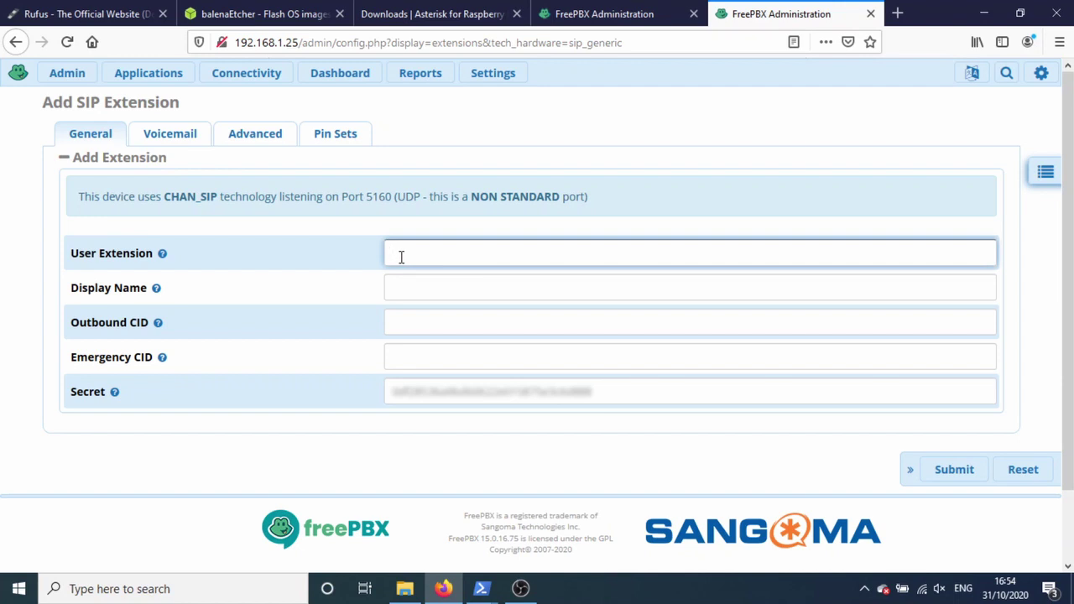
{"action": "type", "text": "2112"}
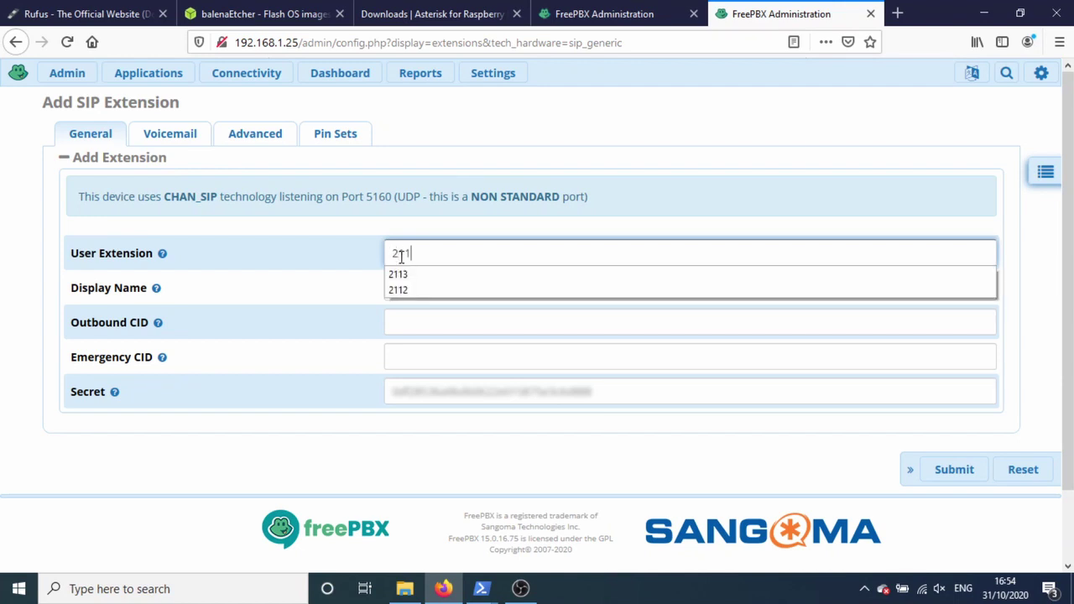
{"action": "left_click", "coordinate": [328, 214]}
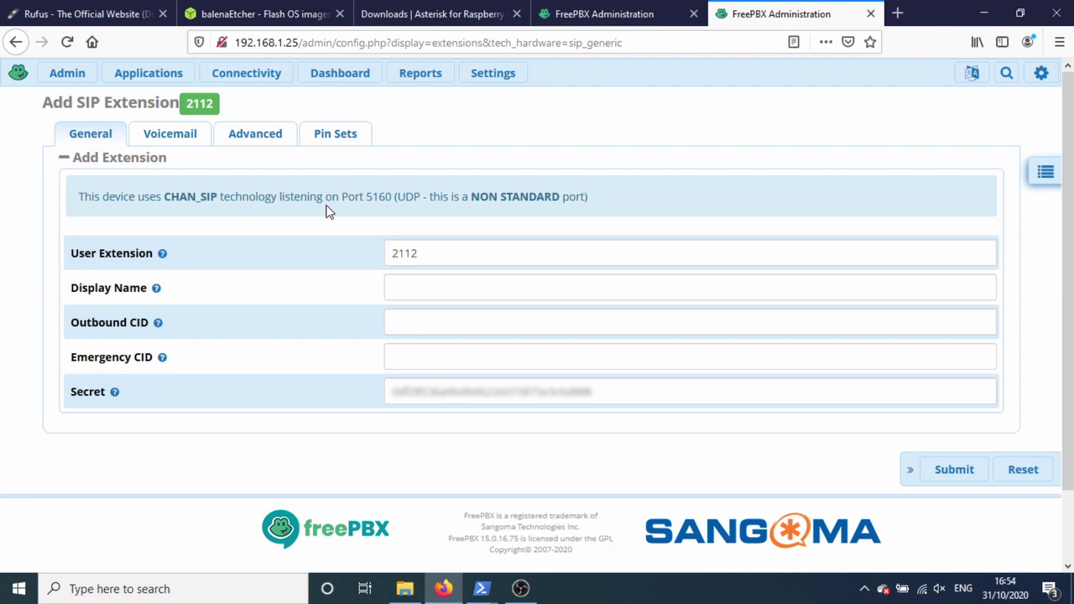
{"action": "left_click", "coordinate": [425, 284]}
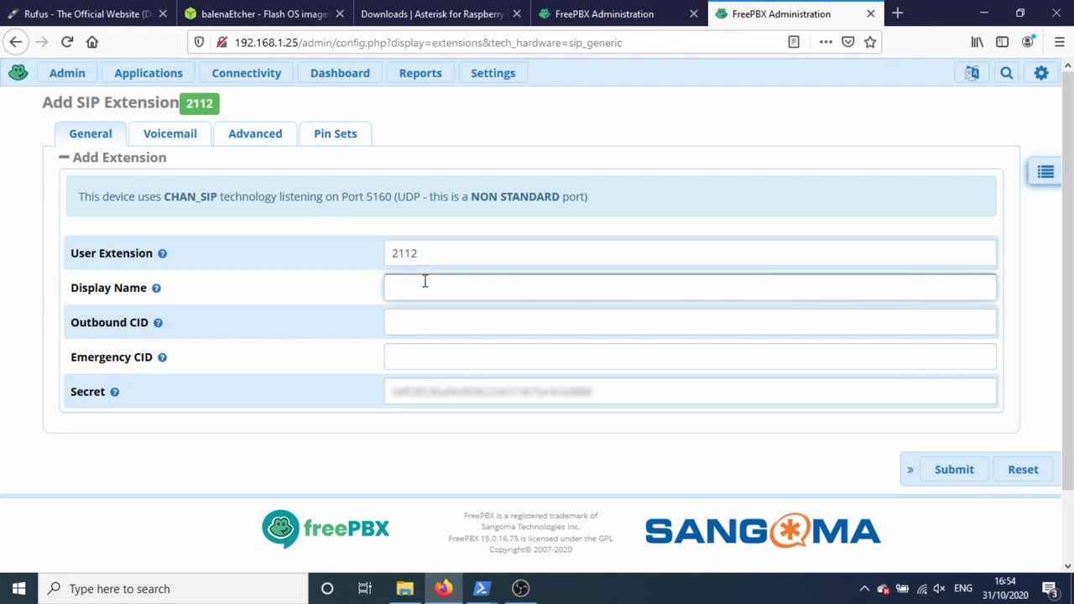
{"action": "type", "text": "Nik 2"}
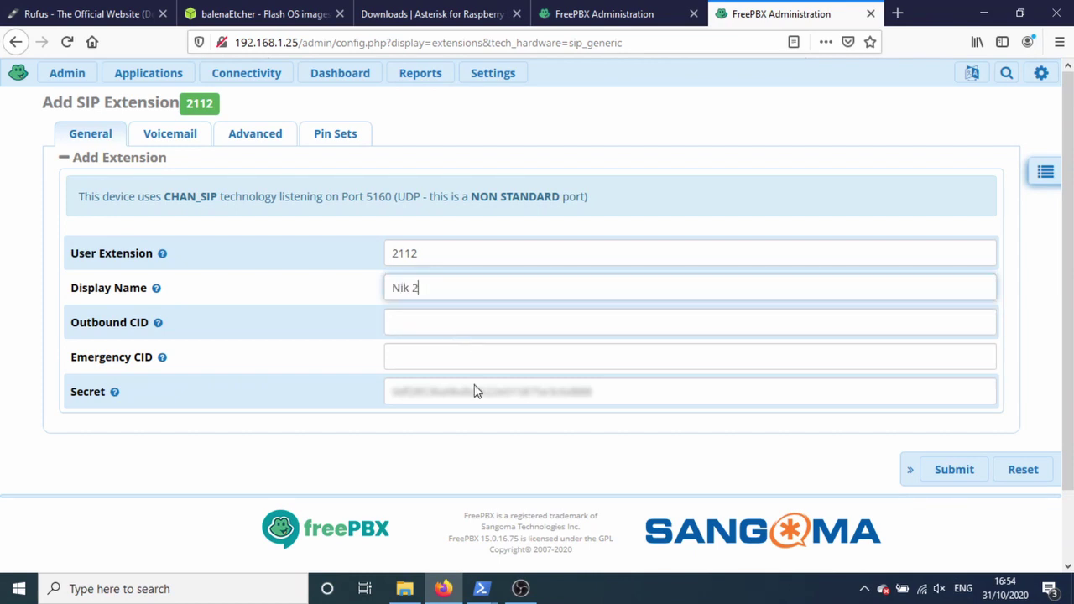
{"action": "left_click", "coordinate": [570, 390]}
{"action": "key", "text": "ctrl+a"}
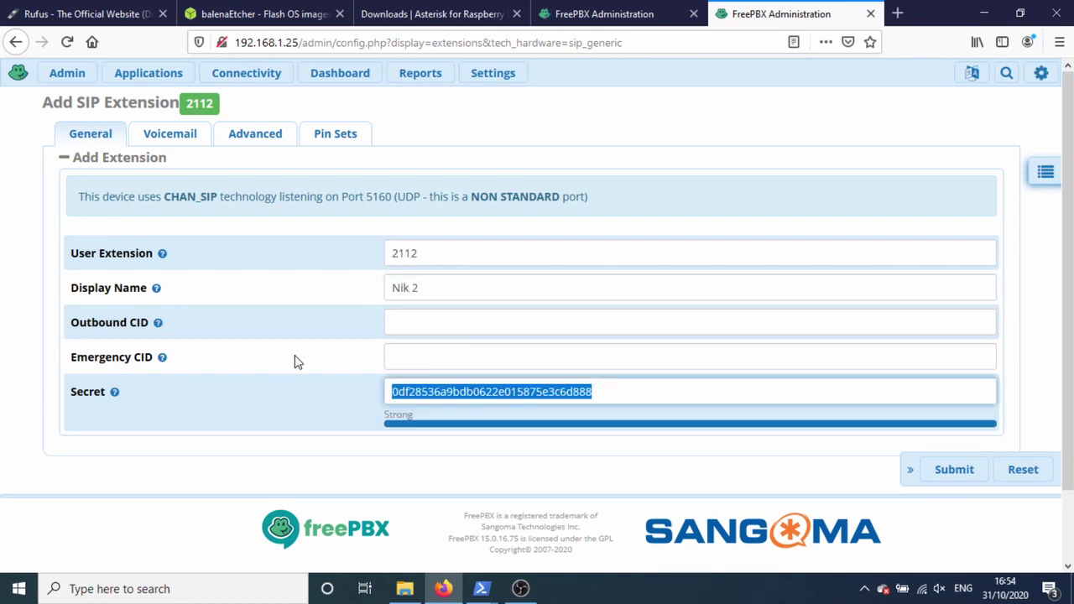
{"action": "type", "text": "1234abc"}
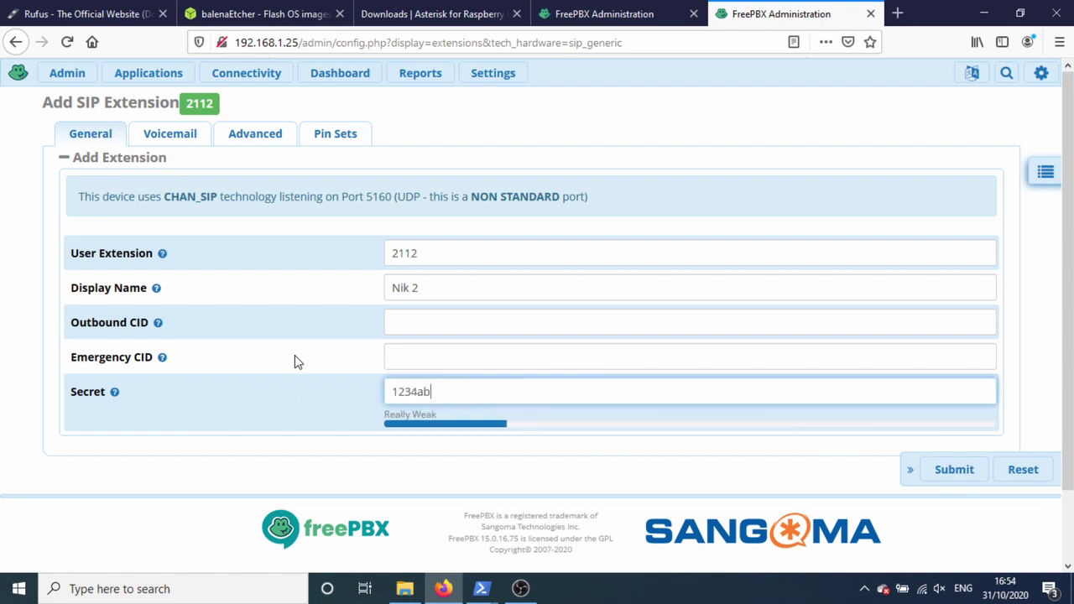
Step: Set NAT Mode to Never in Advanced settings, submit extension 2112, and apply the config
{"action": "left_click", "coordinate": [261, 136]}
{"action": "scroll", "coordinate": [403, 285], "scroll_direction": "down", "scroll_amount": 4}
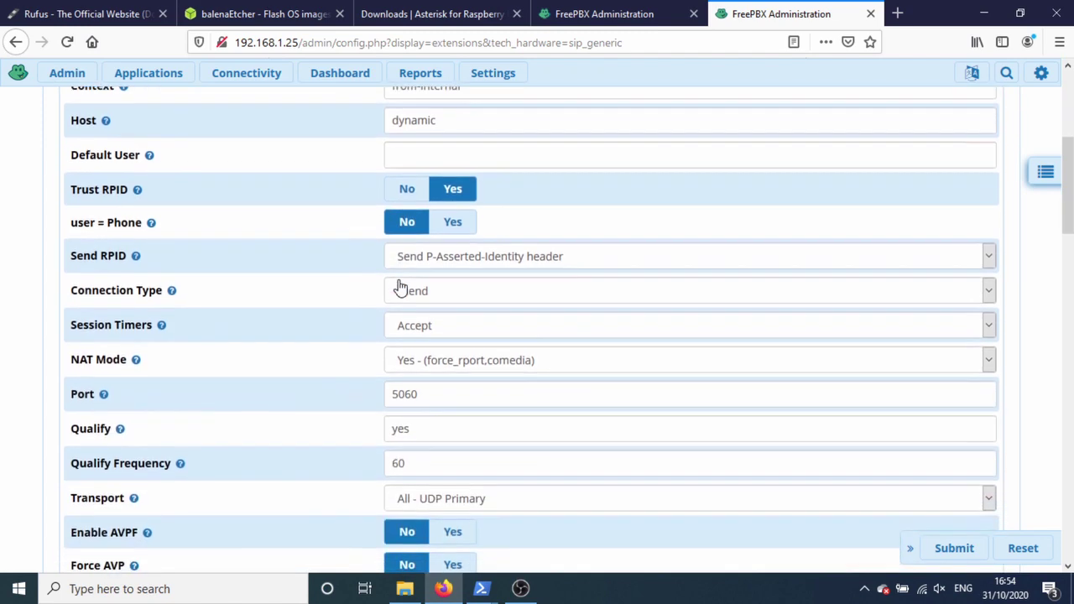
{"action": "left_click", "coordinate": [459, 353]}
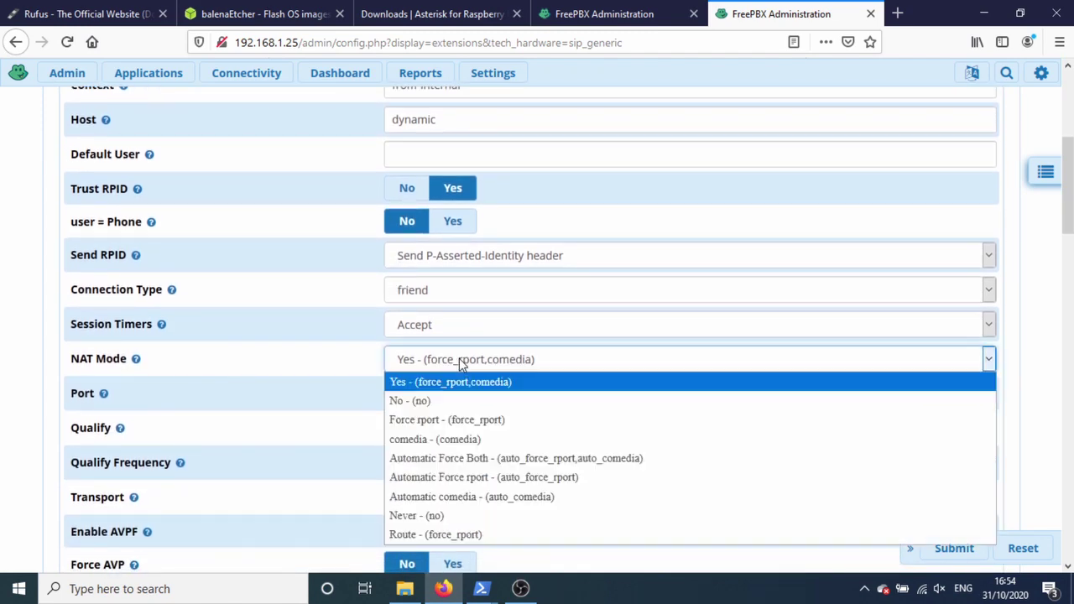
{"action": "left_click", "coordinate": [420, 512]}
{"action": "scroll", "coordinate": [353, 381], "scroll_direction": "down", "scroll_amount": 8}
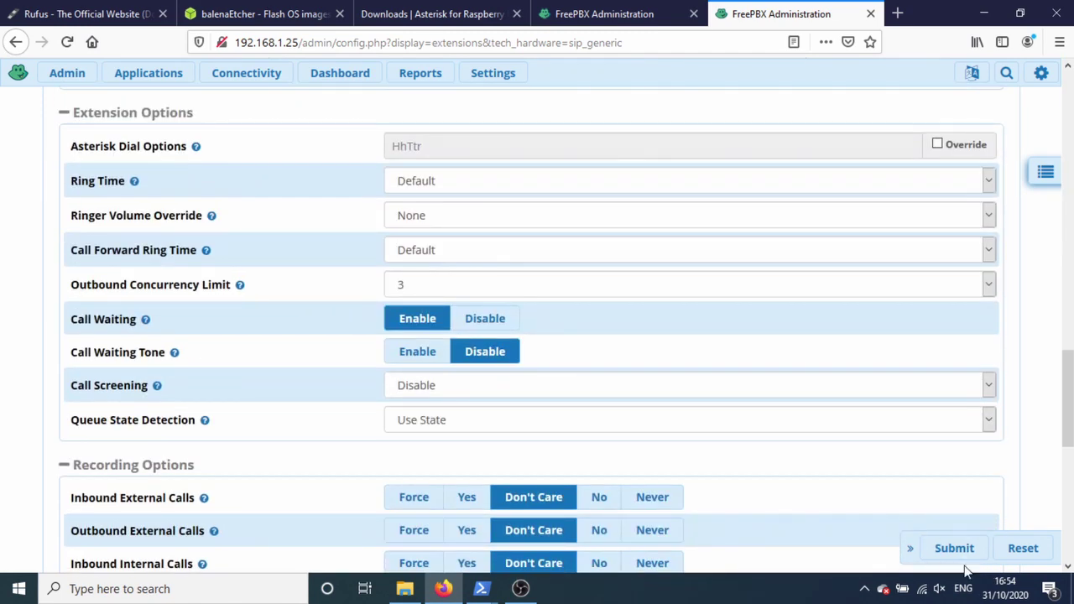
{"action": "left_click", "coordinate": [944, 541]}
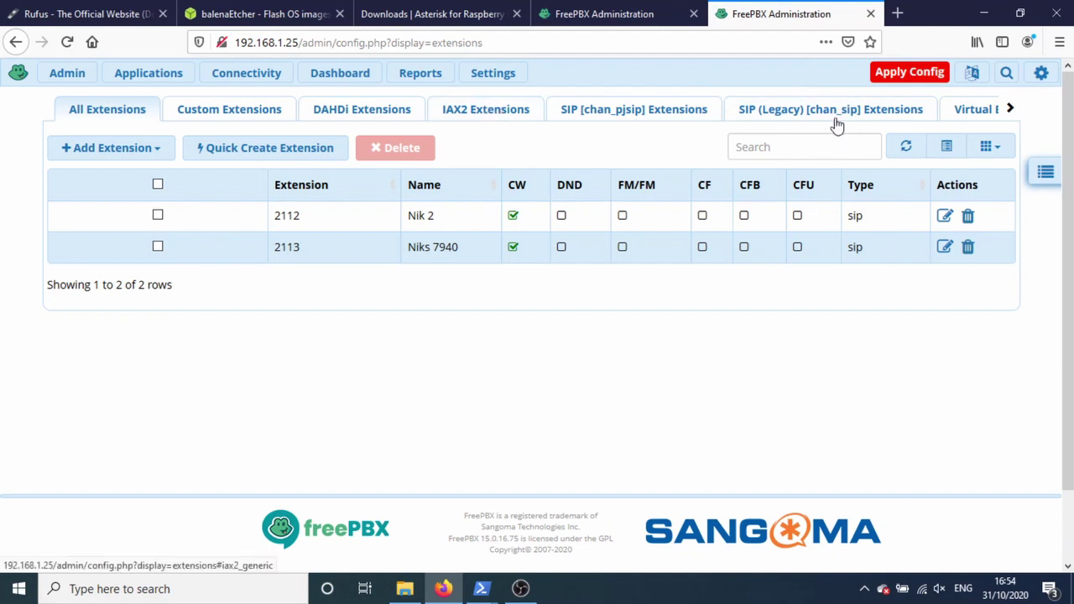
{"action": "left_click", "coordinate": [899, 73]}
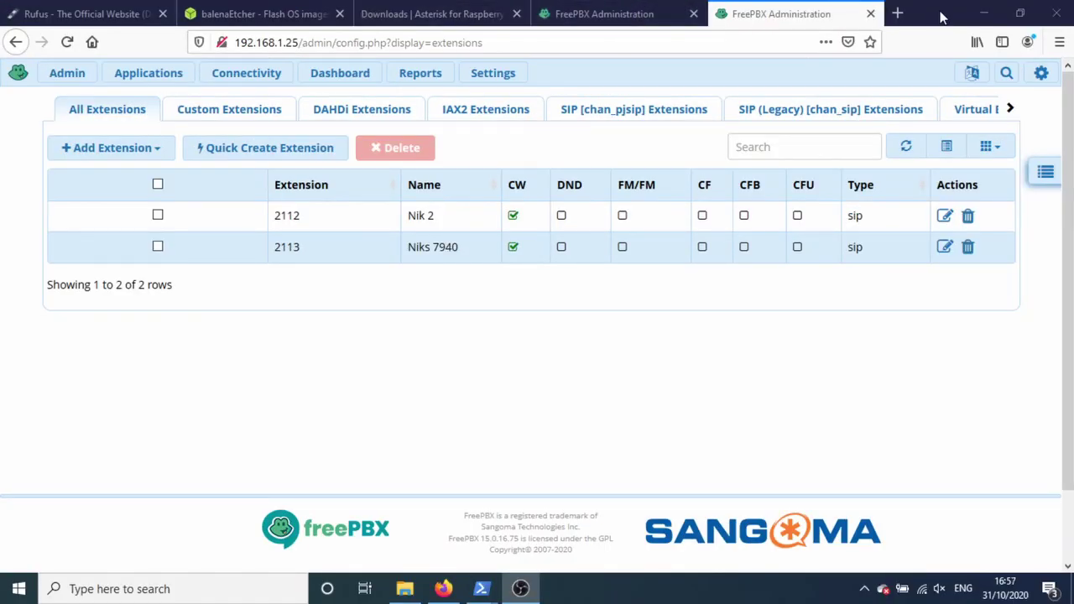
Step: In PowerShell, copy ..\SIP00124330BFB3.cnf into the current working folder
{"action": "left_click", "coordinate": [984, 13]}
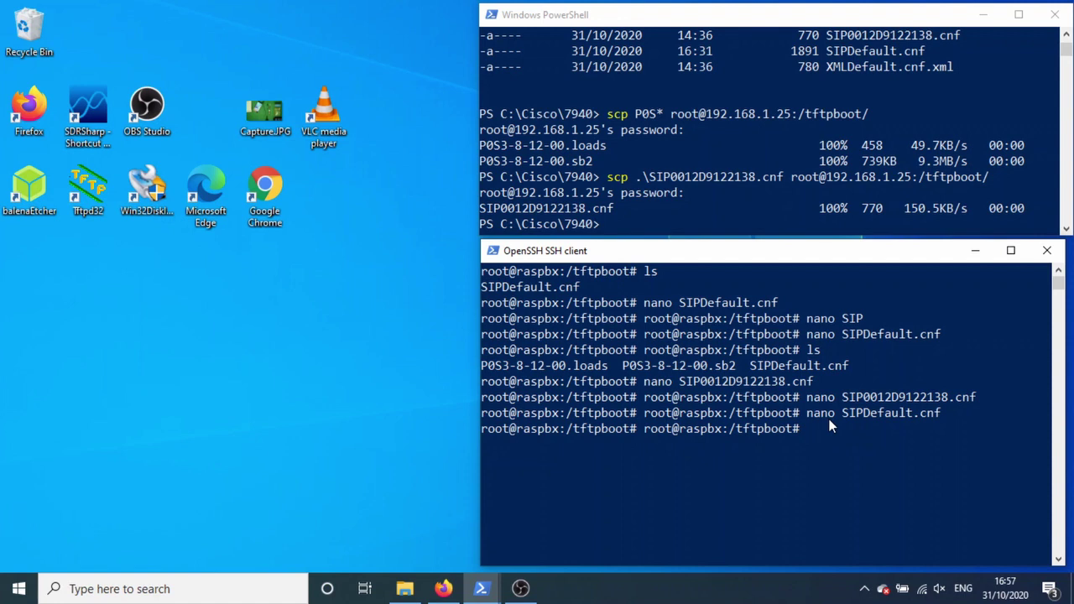
{"action": "left_click", "coordinate": [818, 142]}
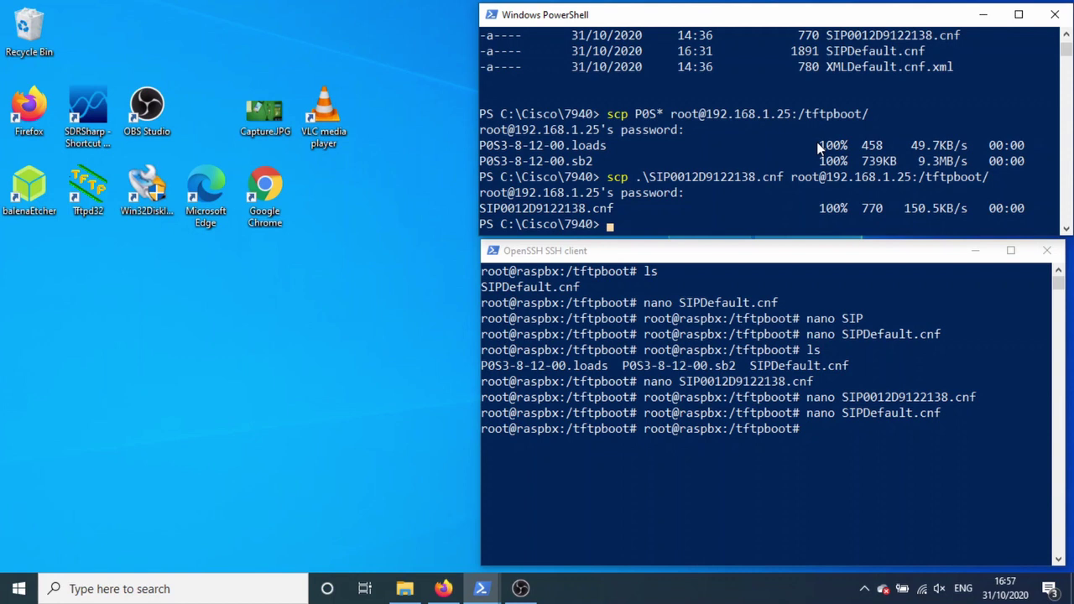
{"action": "type", "text": "cp ../SIP00"}
{"action": "key", "text": "Tab"}
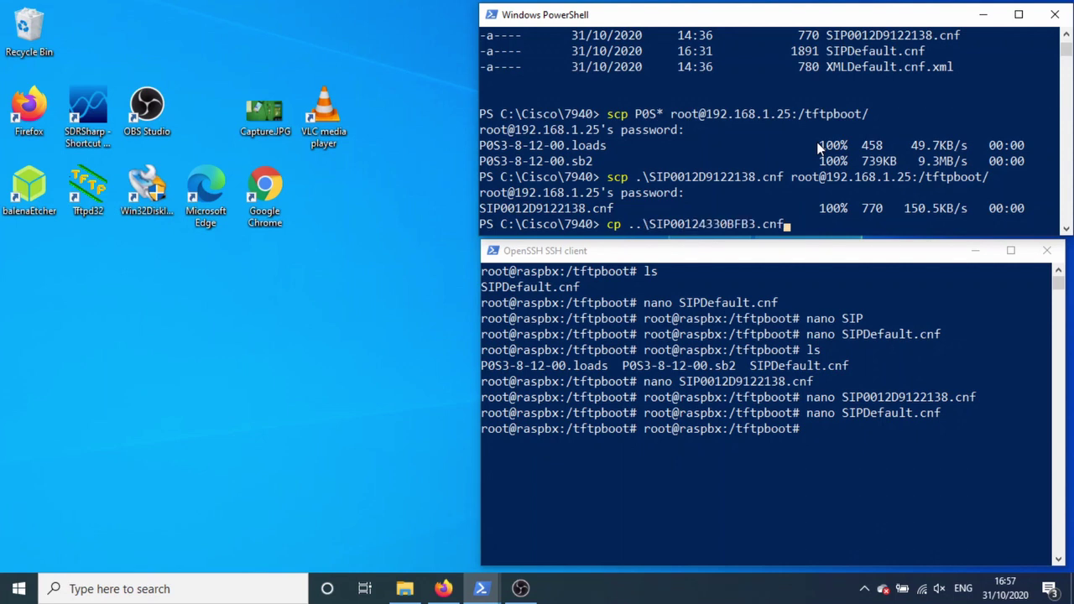
{"action": "type", "text": "."}
{"action": "key", "text": "Return"}
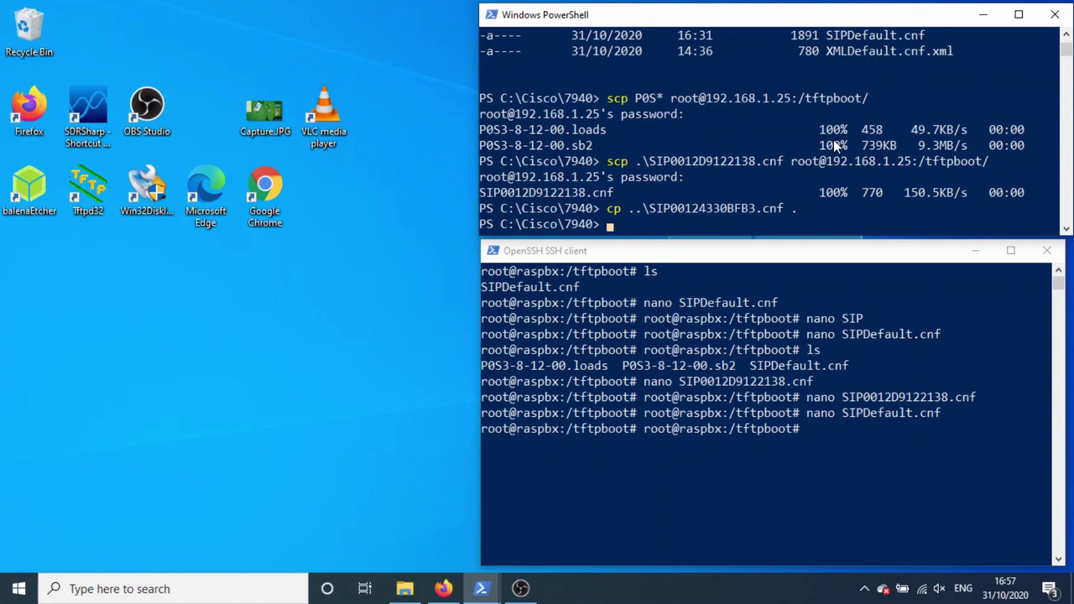
{"action": "key", "text": "Up"}
{"action": "key", "text": "Up"}
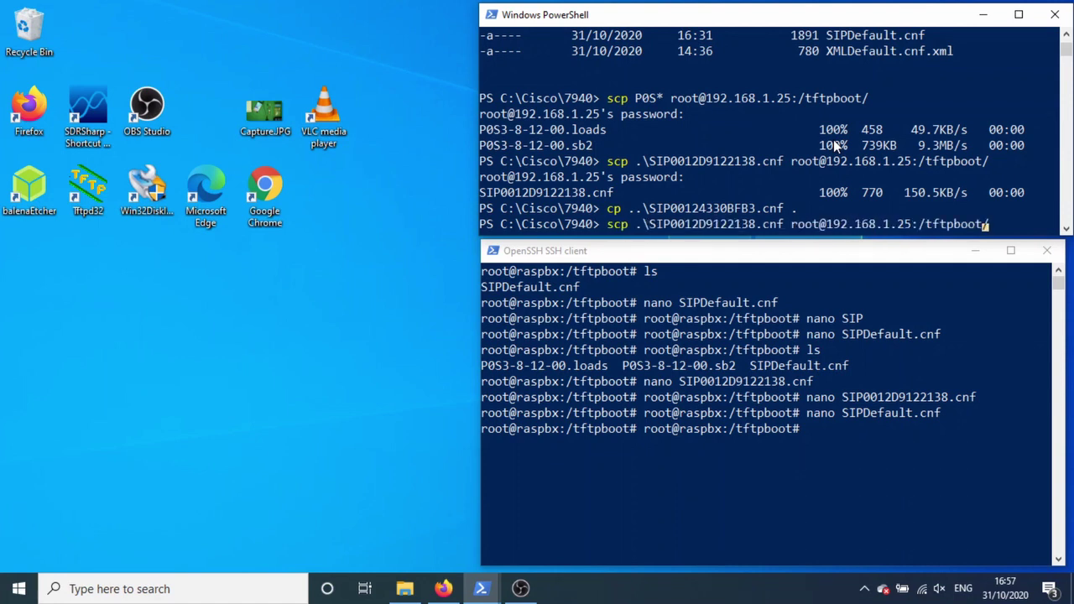
{"action": "key", "text": "Left"}
{"action": "key", "text": "Left"}
{"action": "key", "text": "Left"}
{"action": "key", "text": "Left"}
{"action": "key", "text": "Left"}
{"action": "key", "text": "Left"}
{"action": "key", "text": "Left"}
{"action": "key", "text": "Left"}
{"action": "key", "text": "Left"}
{"action": "key", "text": "Left"}
{"action": "key", "text": "Left"}
{"action": "key", "text": "Left"}
{"action": "key", "text": "Left"}
{"action": "key", "text": "Left"}
{"action": "key", "text": "Left"}
{"action": "key", "text": "Left"}
{"action": "key", "text": "Left"}
{"action": "key", "text": "Left"}
{"action": "key", "text": "Left"}
{"action": "key", "text": "Left"}
{"action": "key", "text": "BackSpace"}
{"action": "key", "text": "BackSpace"}
{"action": "key", "text": "BackSpace"}
{"action": "key", "text": "BackSpace"}
{"action": "key", "text": "BackSpace"}
{"action": "key", "text": "BackSpace"}
{"action": "key", "text": "BackSpace"}
{"action": "key", "text": "BackSpace"}
{"action": "key", "text": "BackSpace"}
{"action": "key", "text": "BackSpace"}
{"action": "key", "text": "BackSpace"}
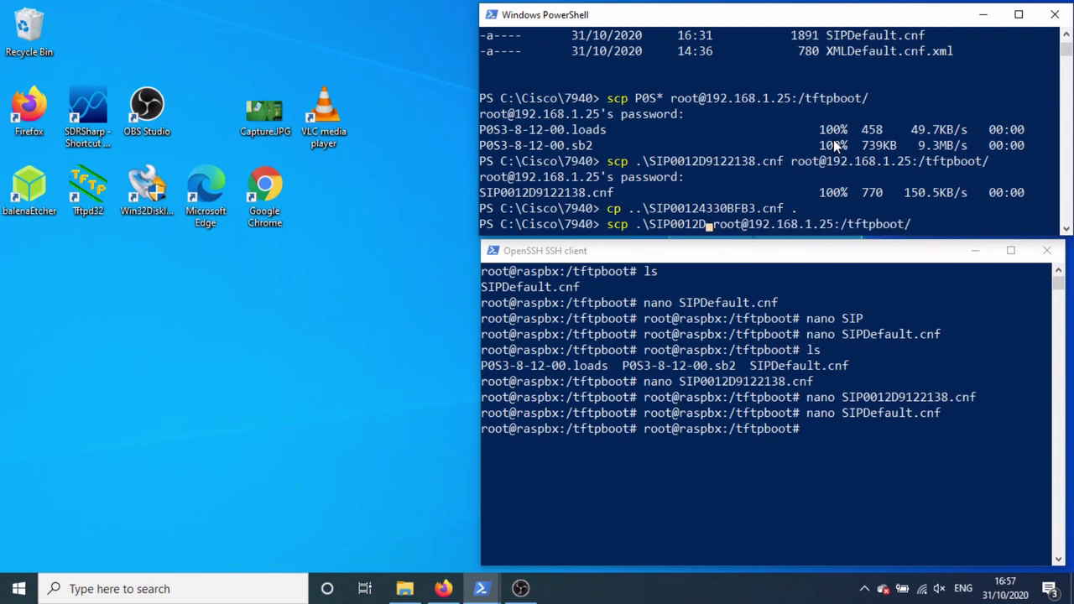
{"action": "key", "text": "BackSpace"}
{"action": "type", "text": "4"}
{"action": "key", "text": "Tab"}
{"action": "key", "text": "Return"}
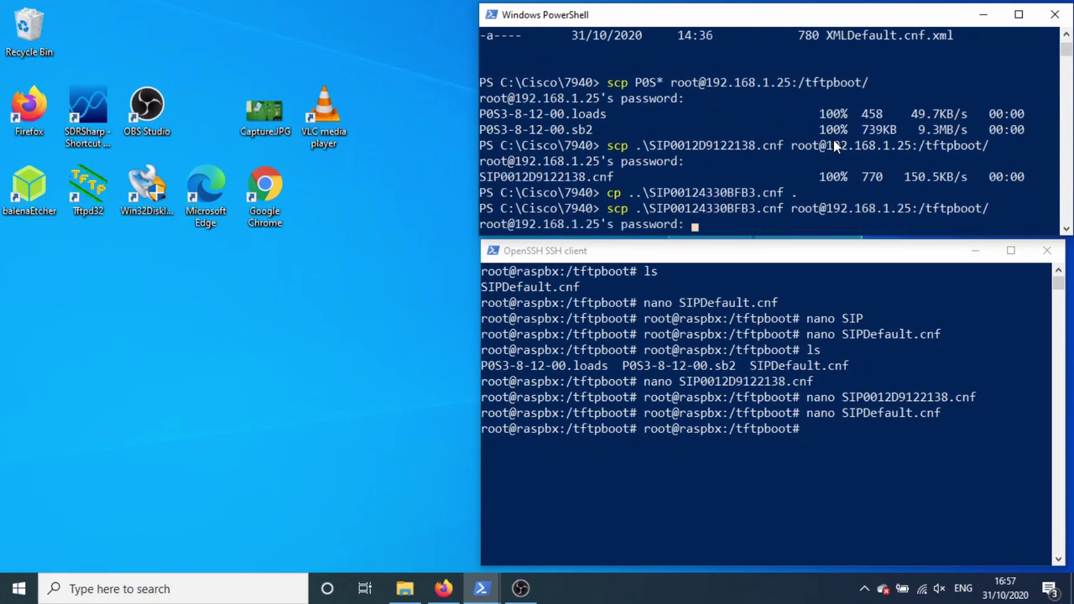
{"action": "key", "text": "Return"}
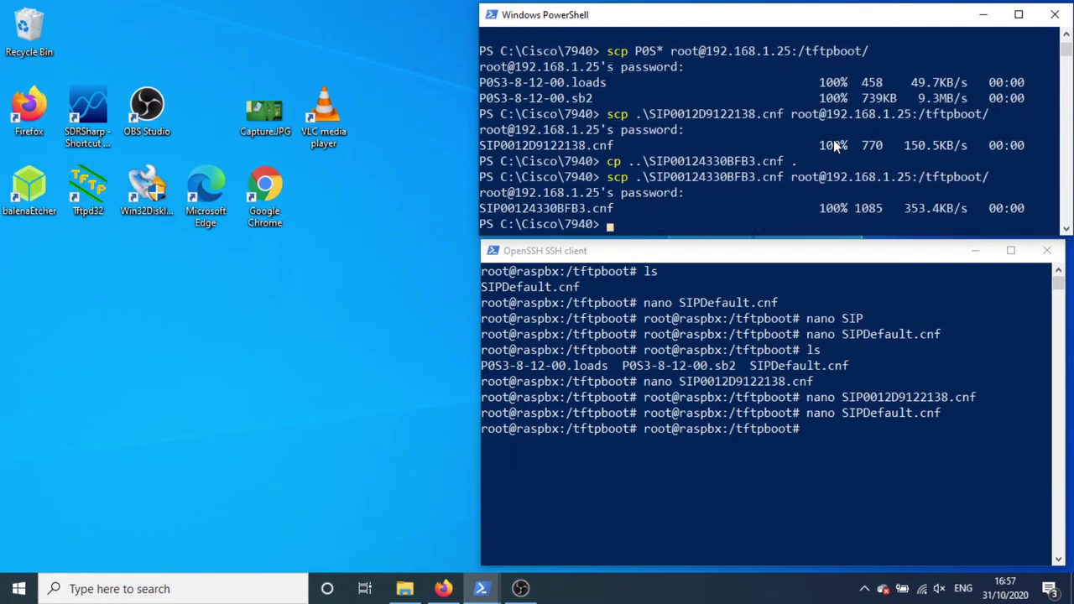
{"action": "scroll", "coordinate": [833, 140], "scroll_direction": "up", "scroll_amount": 2}
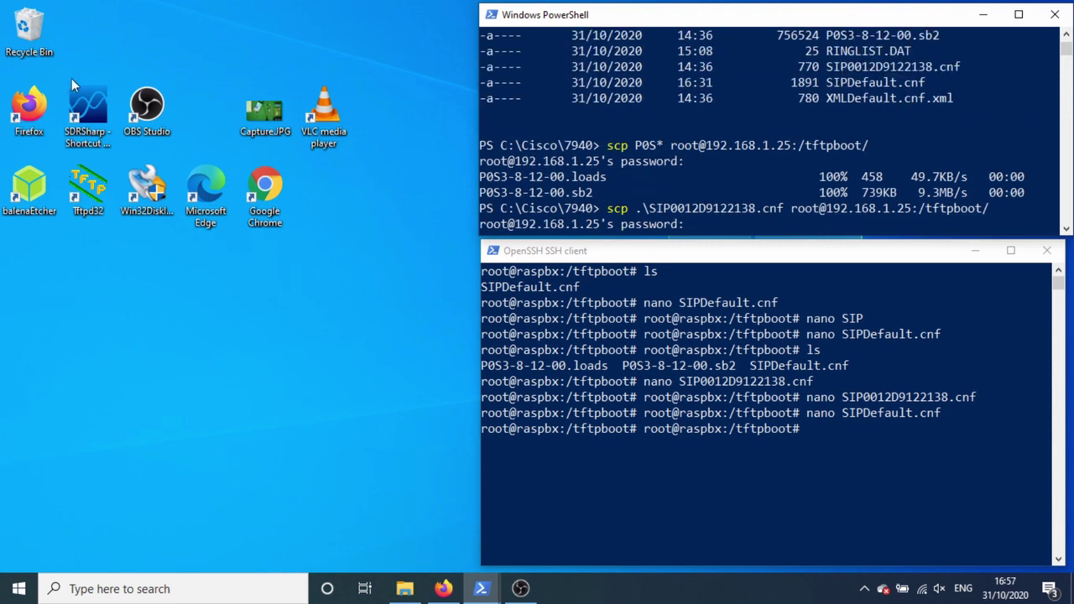
{"action": "left_click", "coordinate": [653, 408]}
{"action": "left_click", "coordinate": [703, 400]}
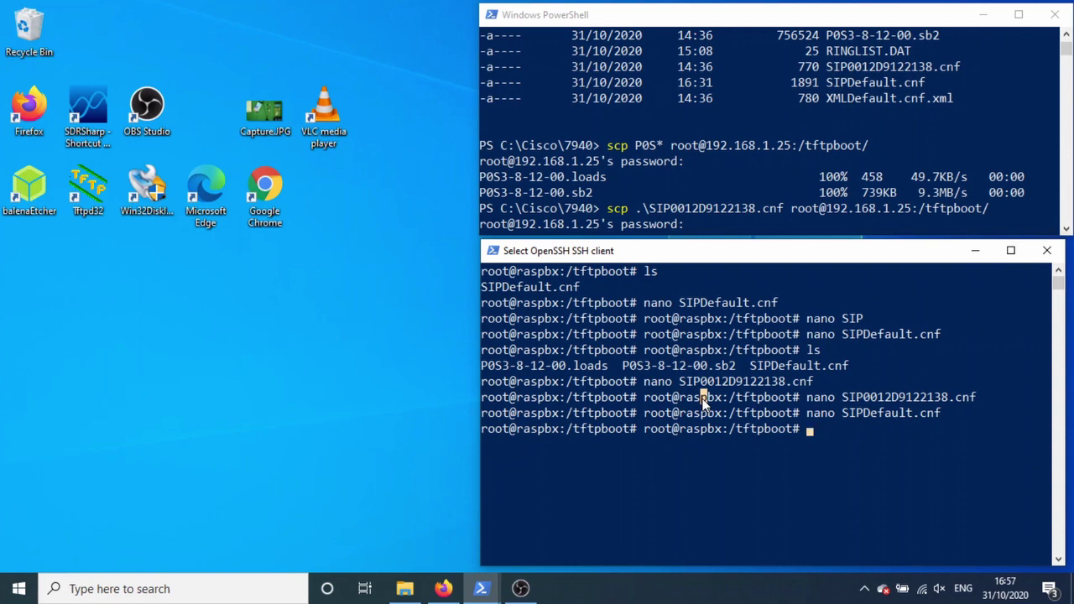
{"action": "type", "text": "ls"}
{"action": "key", "text": "Return"}
{"action": "type", "text": "nano"}
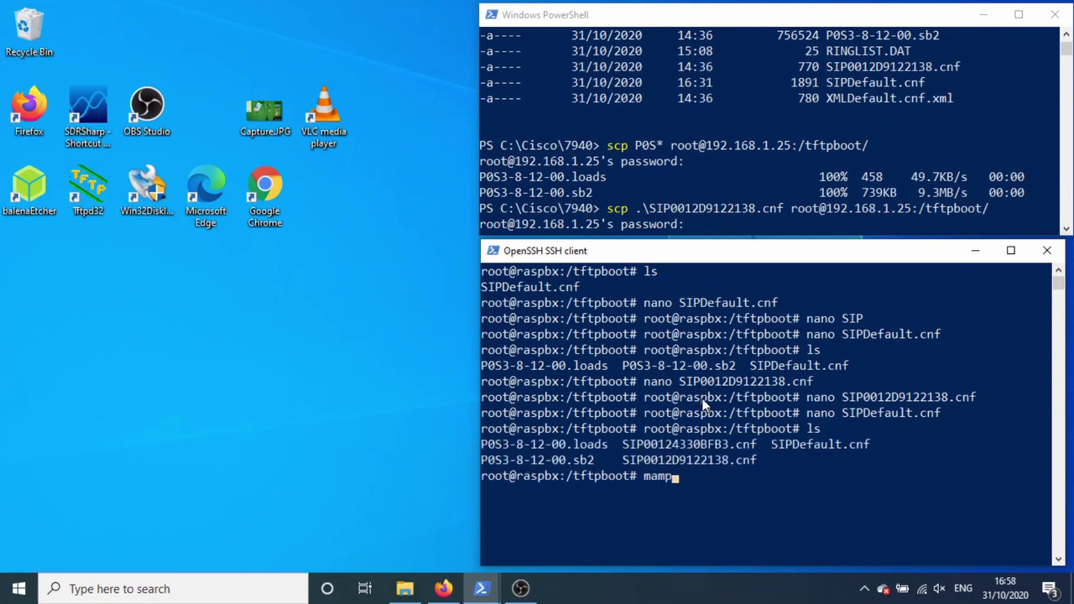
{"action": "key", "text": "BackSpace"}
{"action": "key", "text": "BackSpace"}
{"action": "key", "text": "BackSpace"}
{"action": "key", "text": "BackSpace"}
{"action": "type", "text": "nano"}
{"action": "key", "text": "BackSpace"}
{"action": "type", "text": "o SIP0023"}
{"action": "key", "text": "BackSpace"}
{"action": "key", "text": "BackSpace"}
{"action": "type", "text": "124"}
{"action": "key", "text": "Tab"}
{"action": "key", "text": "Return"}
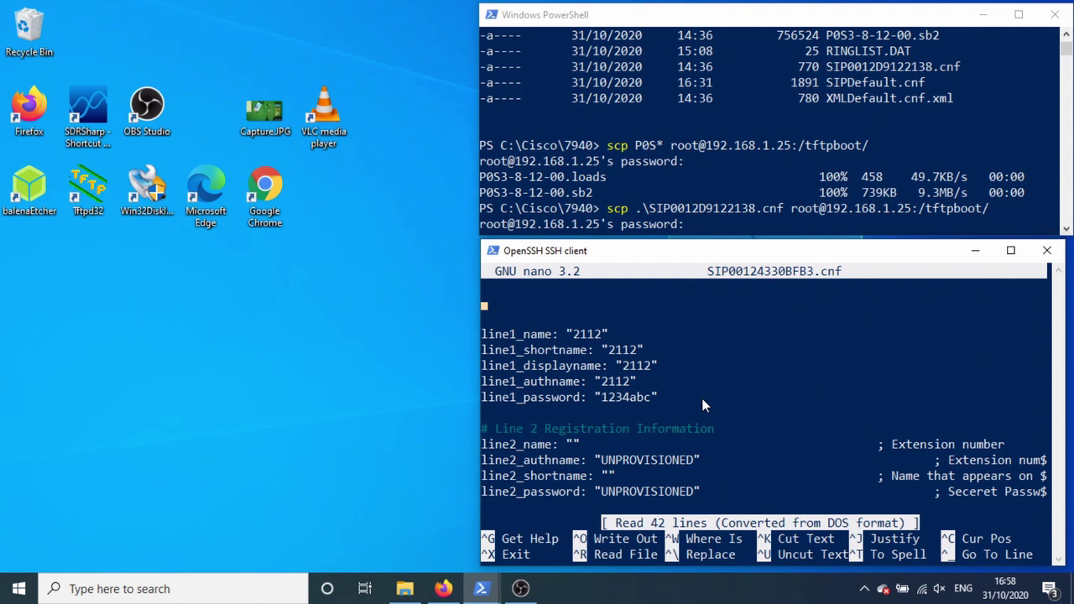
{"action": "key", "text": "Down"}
{"action": "key", "text": "Down"}
{"action": "key", "text": "Down"}
{"action": "key", "text": "Down"}
{"action": "key", "text": "Down"}
{"action": "key", "text": "Down"}
{"action": "key", "text": "Down"}
{"action": "key", "text": "Down"}
{"action": "key", "text": "Down"}
{"action": "key", "text": "Down"}
{"action": "key", "text": "Down"}
{"action": "key", "text": "Down"}
{"action": "key", "text": "Down"}
{"action": "key", "text": "Down"}
{"action": "key", "text": "Down"}
{"action": "key", "text": "Down"}
{"action": "key", "text": "Down"}
{"action": "key", "text": "Down"}
{"action": "key", "text": "Down"}
{"action": "key", "text": "Down"}
{"action": "key", "text": "Down"}
{"action": "key", "text": "Down"}
{"action": "key", "text": "Down"}
{"action": "key", "text": "Down"}
{"action": "key", "text": "Down"}
{"action": "key", "text": "Down"}
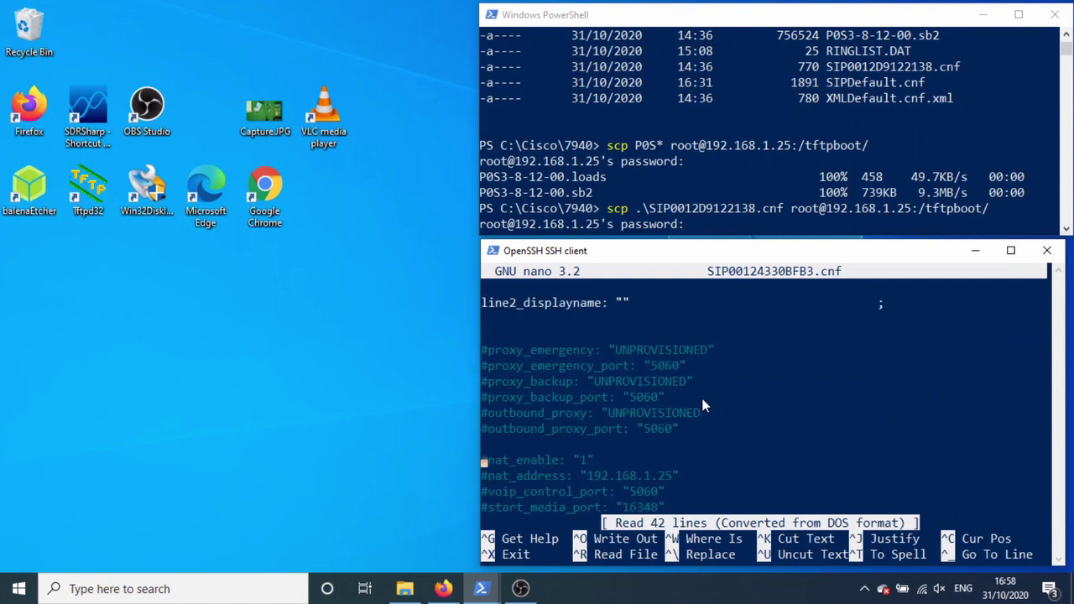
{"action": "key", "text": "Down"}
{"action": "key", "text": "Down"}
{"action": "key", "text": "Down"}
{"action": "key", "text": "Down"}
{"action": "key", "text": "Down"}
{"action": "key", "text": "Down"}
{"action": "key", "text": "Down"}
{"action": "key", "text": "Down"}
{"action": "key", "text": "Down"}
{"action": "key", "text": "Down"}
{"action": "key", "text": "Down"}
{"action": "key", "text": "Down"}
{"action": "key", "text": "Down"}
{"action": "key", "text": "Down"}
{"action": "key", "text": "Down"}
{"action": "key", "text": "Down"}
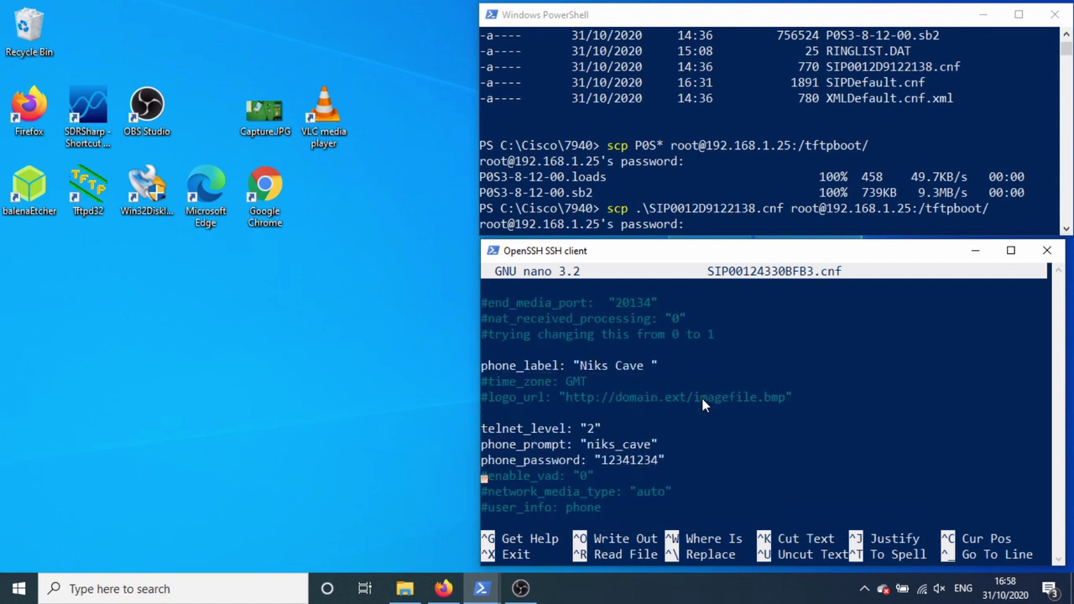
{"action": "key", "text": "Up"}
{"action": "key", "text": "Up"}
{"action": "key", "text": "Up"}
{"action": "key", "text": "Up"}
{"action": "key", "text": "Up"}
{"action": "key", "text": "Up"}
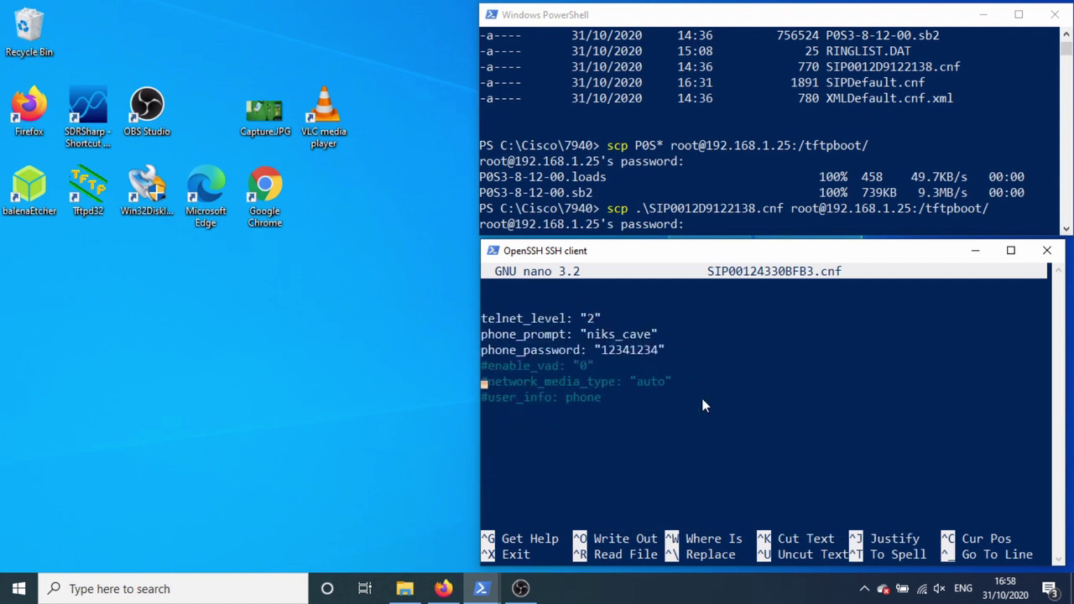
{"action": "key", "text": "Up"}
{"action": "key", "text": "Up"}
{"action": "key", "text": "Up"}
{"action": "key", "text": "Up"}
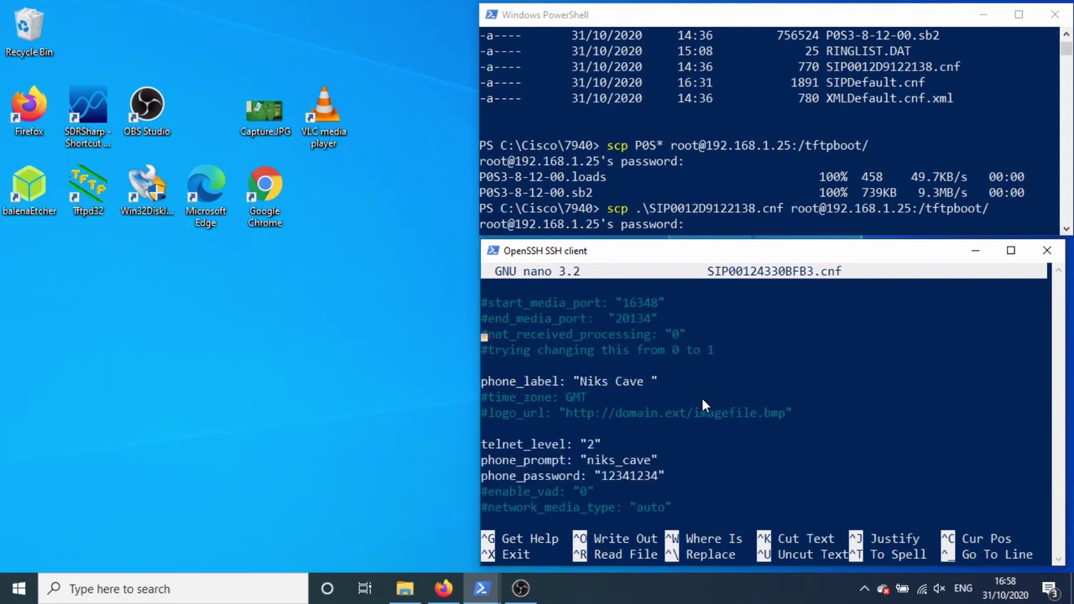
{"action": "key", "text": "Up"}
{"action": "key", "text": "Up"}
{"action": "key", "text": "Up"}
{"action": "key", "text": "Up"}
{"action": "key", "text": "Up"}
{"action": "key", "text": "Up"}
{"action": "key", "text": "Up"}
{"action": "key", "text": "Up"}
{"action": "key", "text": "Up"}
{"action": "key", "text": "Up"}
{"action": "key", "text": "Up"}
{"action": "key", "text": "Up"}
{"action": "key", "text": "Up"}
{"action": "key", "text": "Up"}
{"action": "key", "text": "Up"}
{"action": "key", "text": "Up"}
{"action": "key", "text": "Up"}
{"action": "key", "text": "Up"}
{"action": "key", "text": "Up"}
{"action": "key", "text": "Up"}
{"action": "key", "text": "Up"}
{"action": "key", "text": "Up"}
{"action": "key", "text": "Up"}
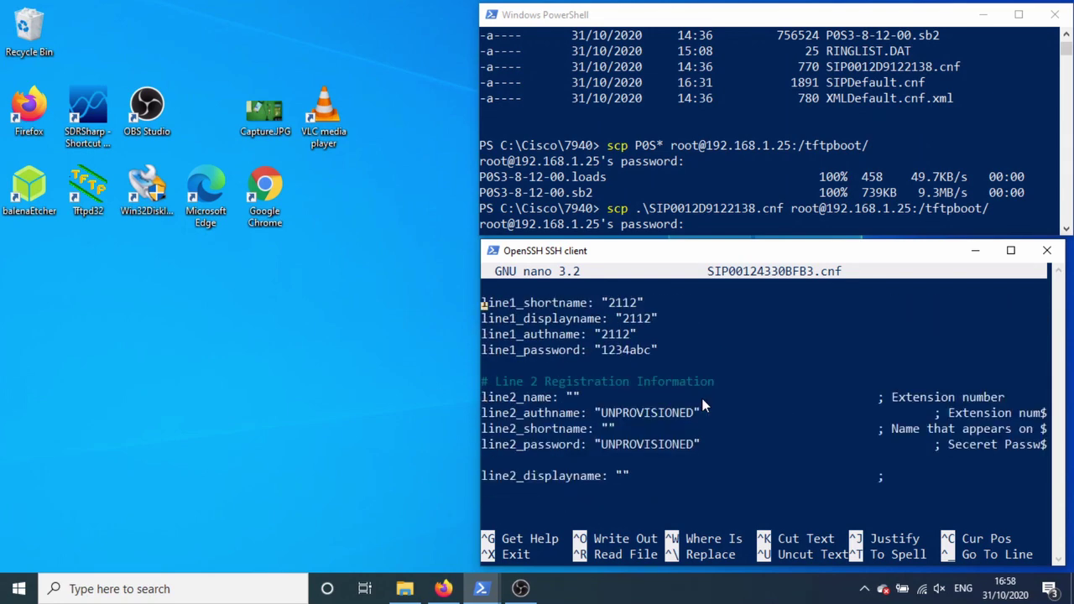
{"action": "key", "text": "Down"}
{"action": "key", "text": "ctrl+x"}
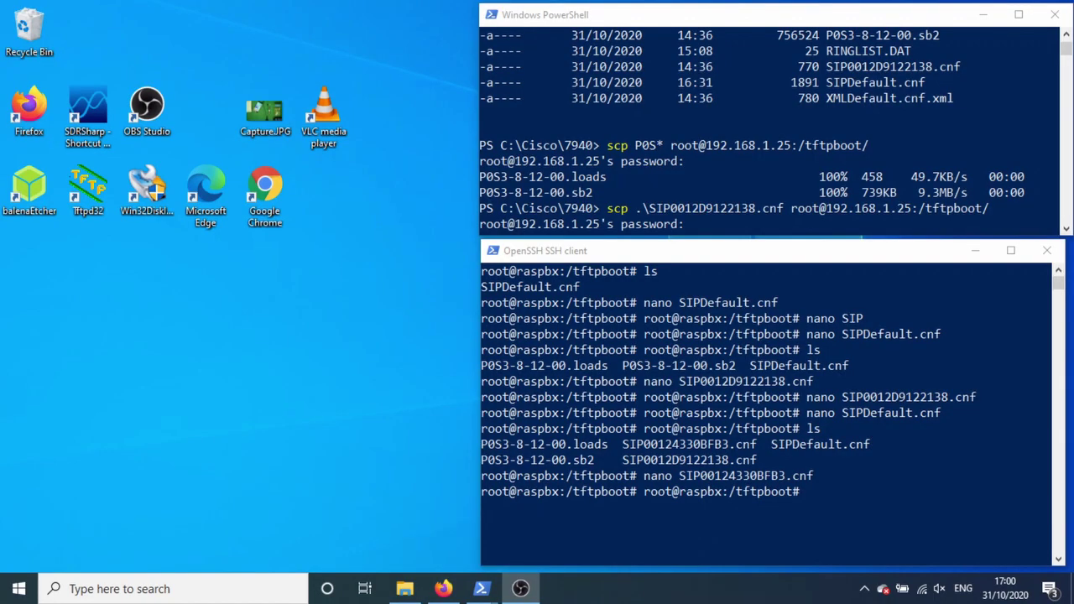
{"action": "left_click", "coordinate": [628, 359]}
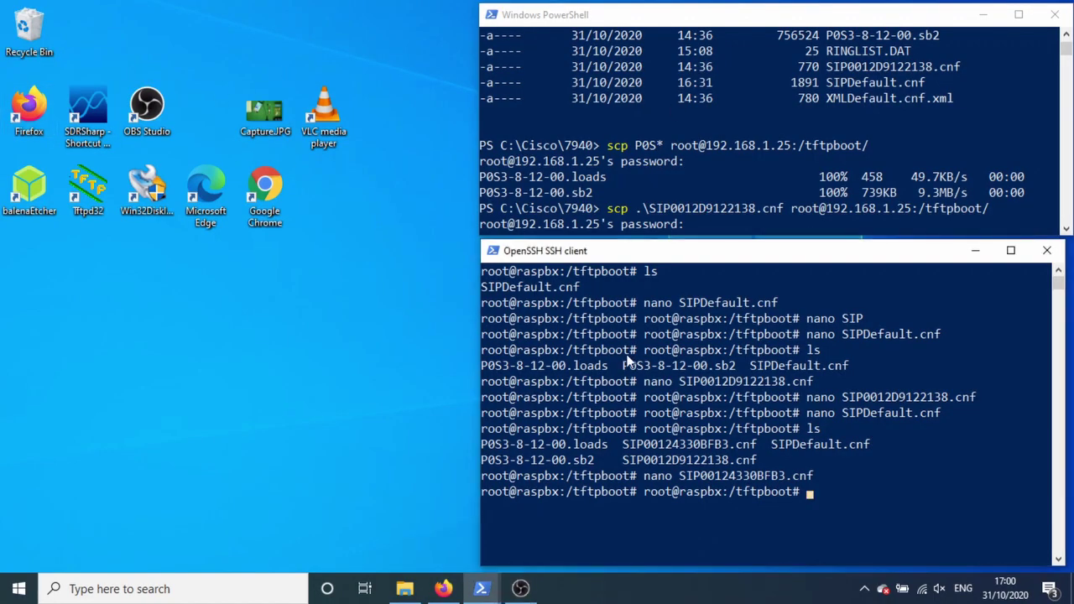
{"action": "type", "text": "nano SIPDefault.cnf"}
{"action": "key", "text": "Return"}
{"action": "key", "text": "Down"}
{"action": "key", "text": "Down"}
{"action": "key", "text": "Down"}
{"action": "key", "text": "Down"}
{"action": "key", "text": "Down"}
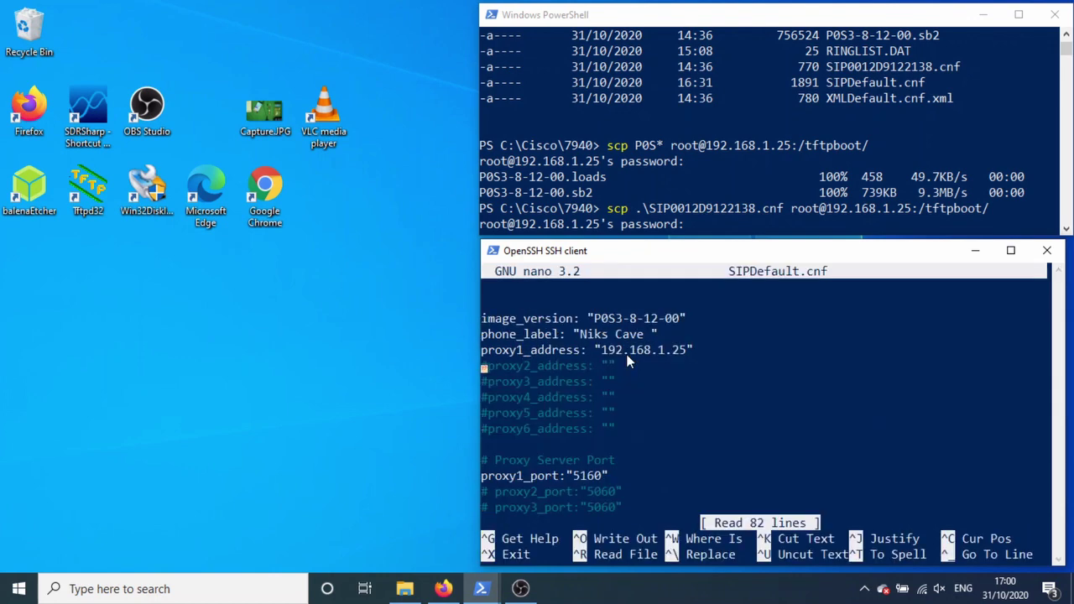
{"action": "key", "text": "Down"}
{"action": "key", "text": "Down"}
{"action": "key", "text": "Down"}
{"action": "key", "text": "Down"}
{"action": "key", "text": "Down"}
{"action": "key", "text": "Down"}
{"action": "key", "text": "Down"}
{"action": "key", "text": "Down"}
{"action": "key", "text": "Down"}
{"action": "key", "text": "Down"}
{"action": "key", "text": "Down"}
{"action": "key", "text": "Down"}
{"action": "key", "text": "Down"}
{"action": "key", "text": "Down"}
{"action": "key", "text": "Down"}
{"action": "key", "text": "Down"}
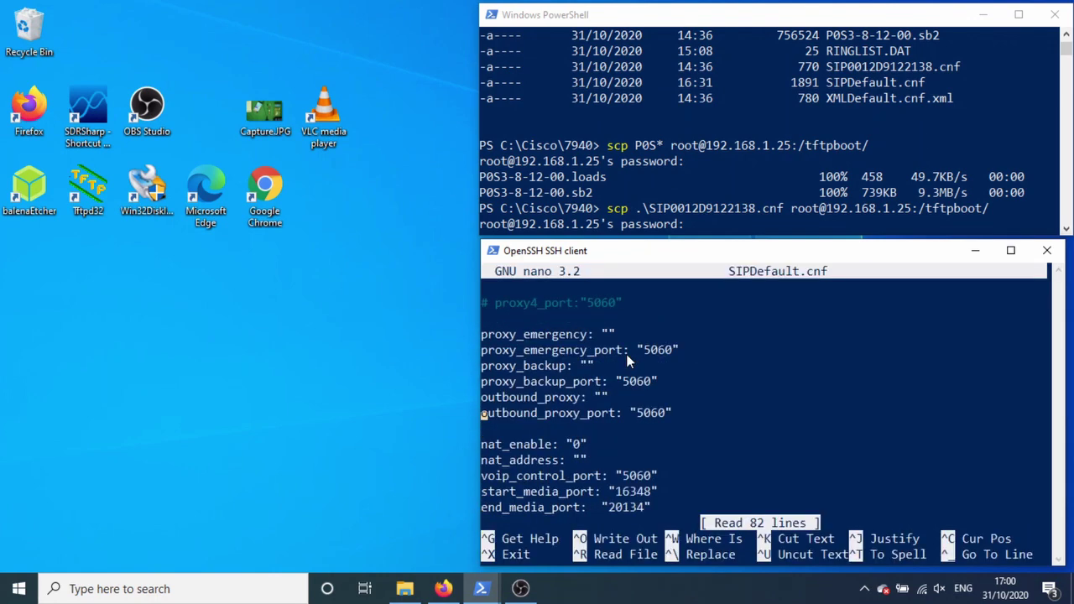
{"action": "key", "text": "Down"}
{"action": "key", "text": "Down"}
{"action": "key", "text": "Down"}
{"action": "key", "text": "Down"}
{"action": "key", "text": "Down"}
{"action": "key", "text": "Down"}
{"action": "key", "text": "Down"}
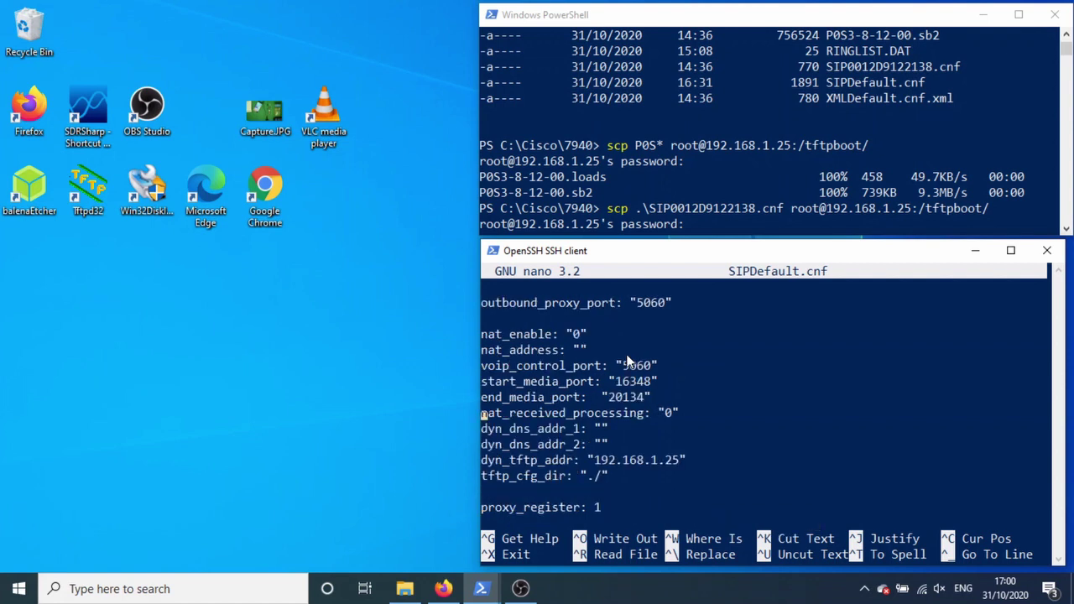
{"action": "key", "text": "Down"}
{"action": "key", "text": "Up"}
{"action": "key", "text": "Up"}
{"action": "key", "text": "Up"}
{"action": "key", "text": "Up"}
{"action": "key", "text": "Up"}
{"action": "key", "text": "Up"}
{"action": "key", "text": "Right"}
{"action": "key", "text": "Right"}
{"action": "key", "text": "Right"}
{"action": "key", "text": "Right"}
{"action": "key", "text": "Right"}
{"action": "key", "text": "Right"}
{"action": "key", "text": "Right"}
{"action": "key", "text": "Right"}
{"action": "key", "text": "Right"}
{"action": "key", "text": "Right"}
{"action": "key", "text": "Right"}
{"action": "key", "text": "Right"}
{"action": "key", "text": "Right"}
{"action": "key", "text": "Down"}
{"action": "key", "text": "Down"}
{"action": "key", "text": "Down"}
{"action": "key", "text": "Down"}
{"action": "key", "text": "Down"}
{"action": "key", "text": "Right"}
{"action": "key", "text": "Right"}
{"action": "key", "text": "Right"}
{"action": "key", "text": "Right"}
{"action": "key", "text": "Right"}
{"action": "key", "text": "Right"}
{"action": "key", "text": "Right"}
{"action": "key", "text": "Right"}
{"action": "key", "text": "Right"}
{"action": "key", "text": "Right"}
{"action": "key", "text": "Right"}
{"action": "key", "text": "Right"}
{"action": "key", "text": "Right"}
{"action": "key", "text": "Right"}
{"action": "key", "text": "ctrl+x"}
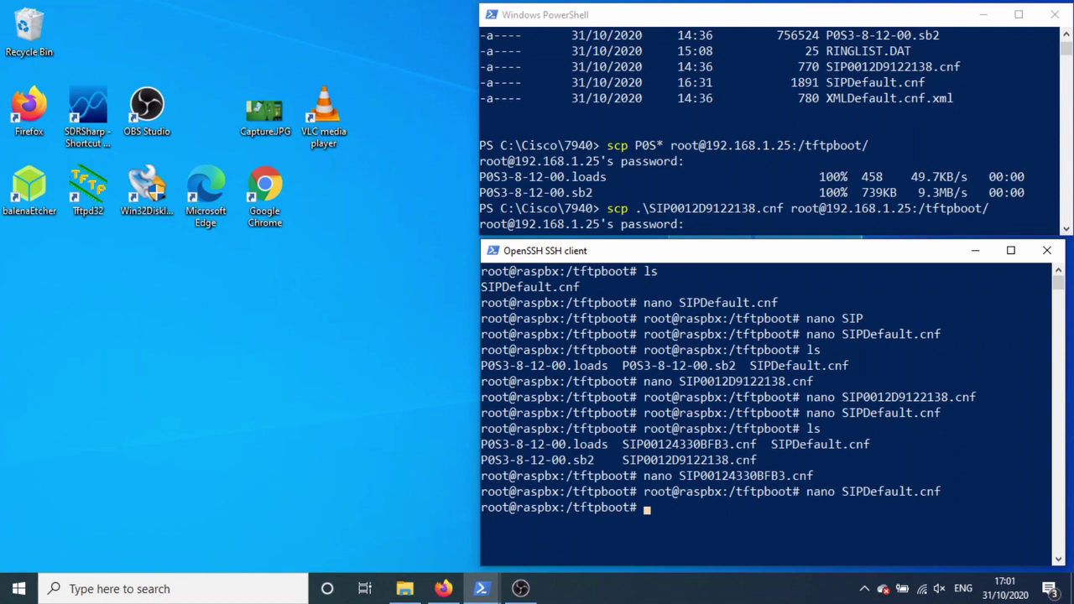
Step: Run ls in the SSH session to view /tftpboot's config, SIPDefault.cnf and P0S3 firmware files
{"action": "key", "text": "alt+Tab"}
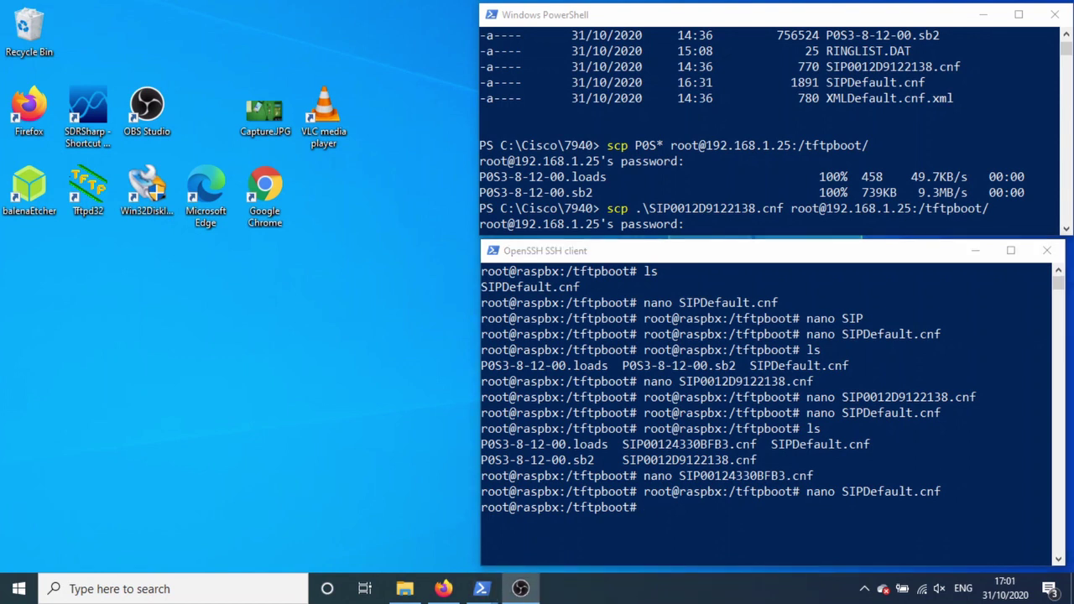
{"action": "left_click", "coordinate": [642, 352]}
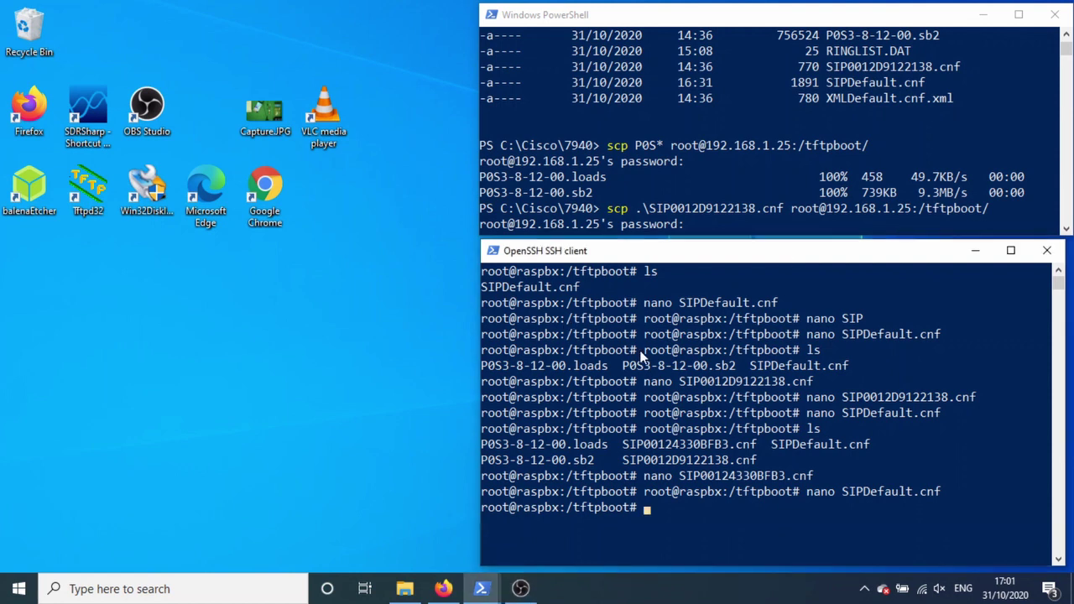
{"action": "type", "text": "ls"}
{"action": "key", "text": "Return"}
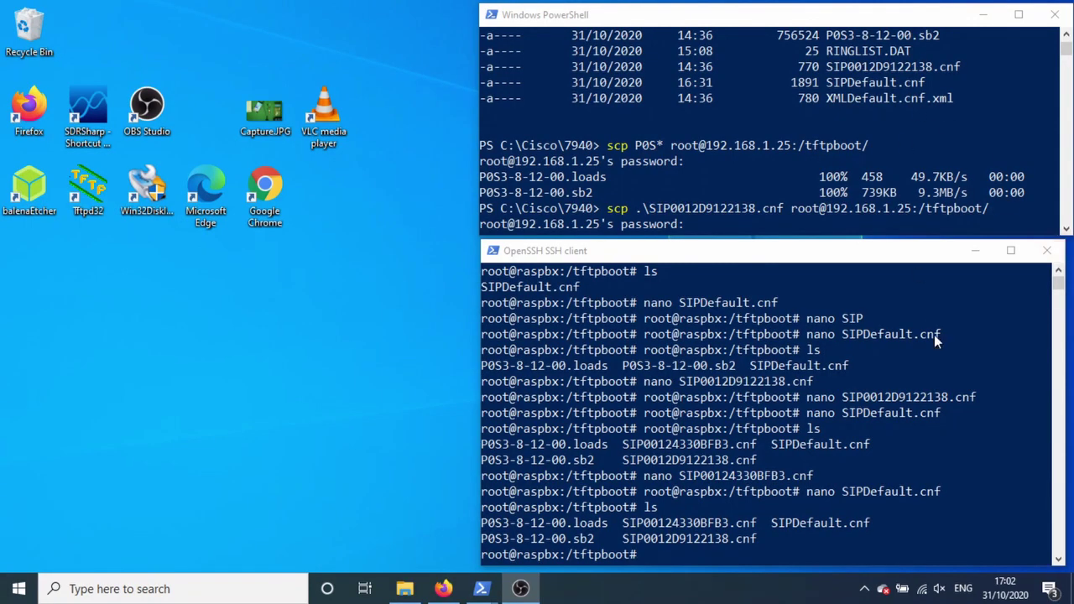
Step: In PowerShell, list the files in the C:\Cisco\7940 folder
{"action": "left_click", "coordinate": [875, 180]}
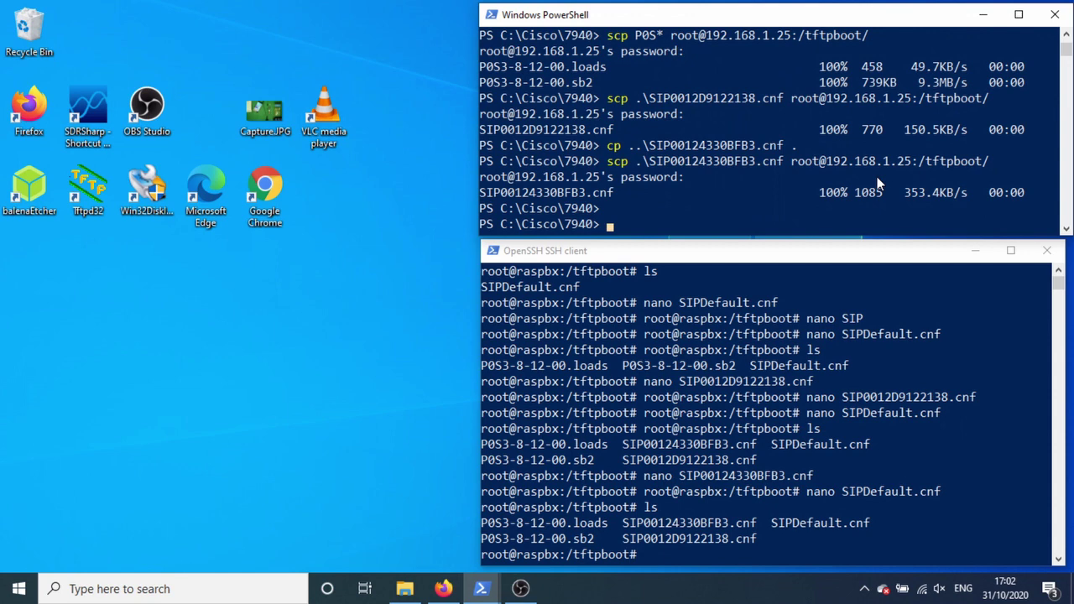
{"action": "type", "text": "ls"}
{"action": "key", "text": "Return"}
{"action": "type", "text": "ls"}
{"action": "key", "text": "Return"}
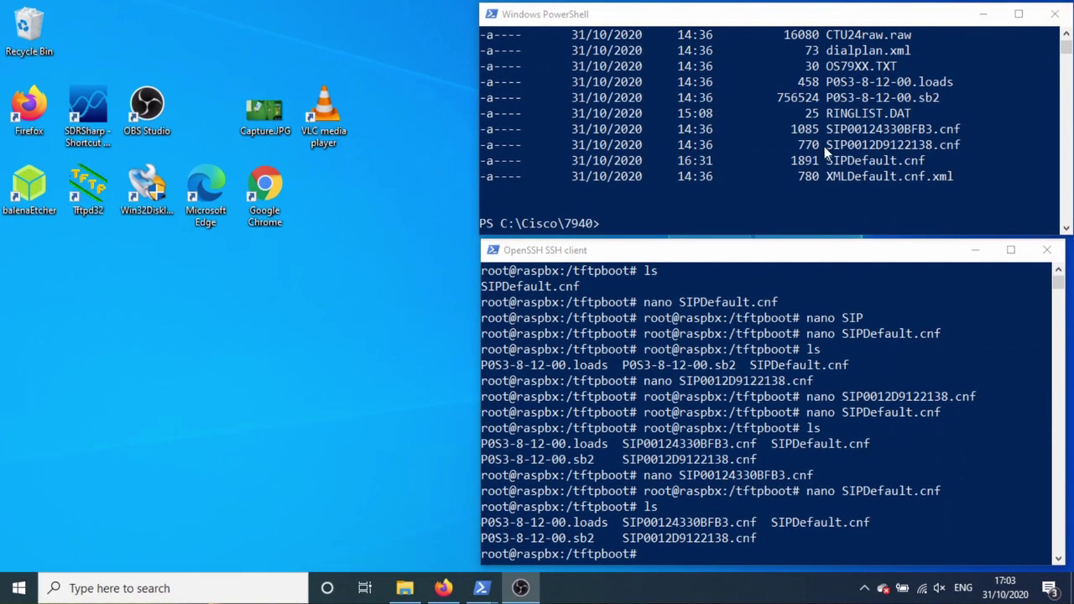
{"action": "left_click", "coordinate": [826, 149]}
{"action": "type", "text": "scp .\\SIP00124330BFB3.cnf root@192.168.1.25:/tftpboot/"}
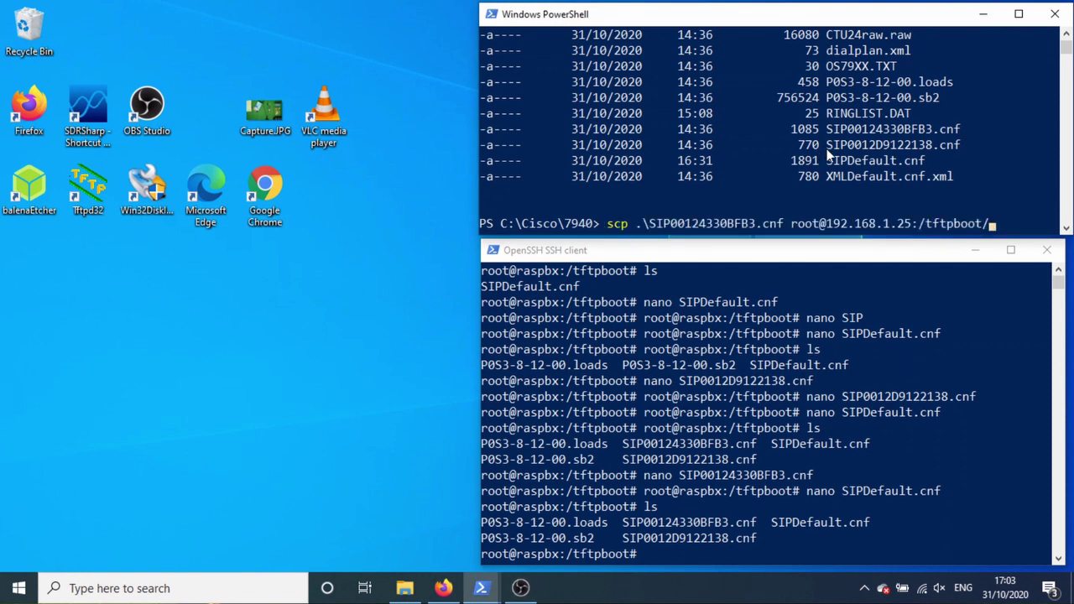
{"action": "key", "text": "Left"}
{"action": "key", "text": "Left"}
{"action": "key", "text": "Left"}
{"action": "key", "text": "Left"}
{"action": "key", "text": "Left"}
{"action": "key", "text": "Left"}
{"action": "key", "text": "Left"}
{"action": "key", "text": "Left"}
{"action": "key", "text": "Left"}
{"action": "key", "text": "Left"}
{"action": "key", "text": "Left"}
{"action": "key", "text": "Left"}
{"action": "key", "text": "Left"}
{"action": "key", "text": "Left"}
{"action": "key", "text": "Left"}
{"action": "key", "text": "Left"}
{"action": "key", "text": "Left"}
{"action": "key", "text": "Left"}
{"action": "key", "text": "Left"}
{"action": "key", "text": "Left"}
{"action": "key", "text": "BackSpace"}
{"action": "key", "text": "BackSpace"}
{"action": "key", "text": "BackSpace"}
{"action": "key", "text": "BackSpace"}
{"action": "key", "text": "BackSpace"}
{"action": "key", "text": "BackSpace"}
{"action": "key", "text": "BackSpace"}
{"action": "key", "text": "BackSpace"}
{"action": "key", "text": "BackSpace"}
{"action": "key", "text": "BackSpace"}
{"action": "key", "text": "BackSpace"}
{"action": "key", "text": "BackSpace"}
{"action": "key", "text": "BackSpace"}
{"action": "key", "text": "BackSpace"}
{"action": "key", "text": "BackSpace"}
{"action": "key", "text": "BackSpace"}
{"action": "key", "text": "BackSpace"}
{"action": "key", "text": "BackSpace"}
{"action": "key", "text": "BackSpace"}
{"action": "key", "text": "BackSpace"}
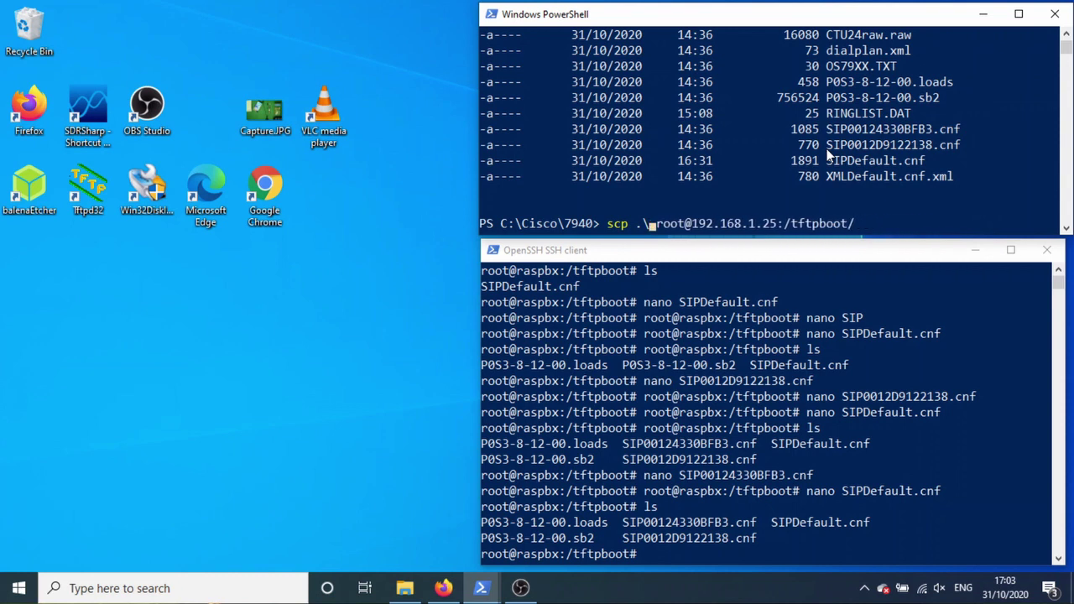
{"action": "key", "text": "BackSpace"}
{"action": "type", "text": "dialp"}
{"action": "key", "text": "Tab"}
{"action": "key", "text": "Return"}
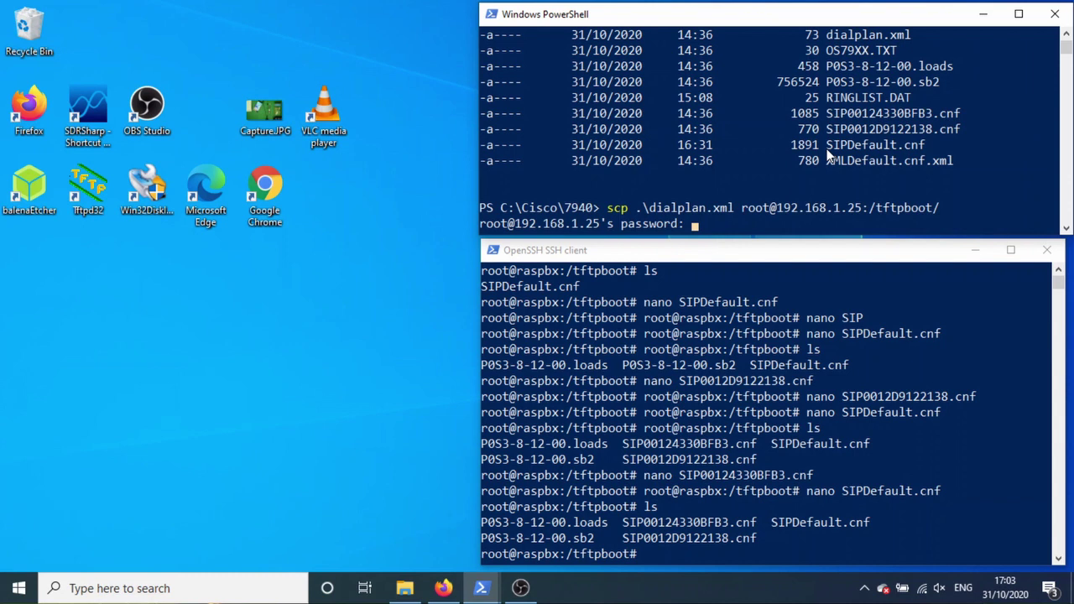
{"action": "key", "text": "Return"}
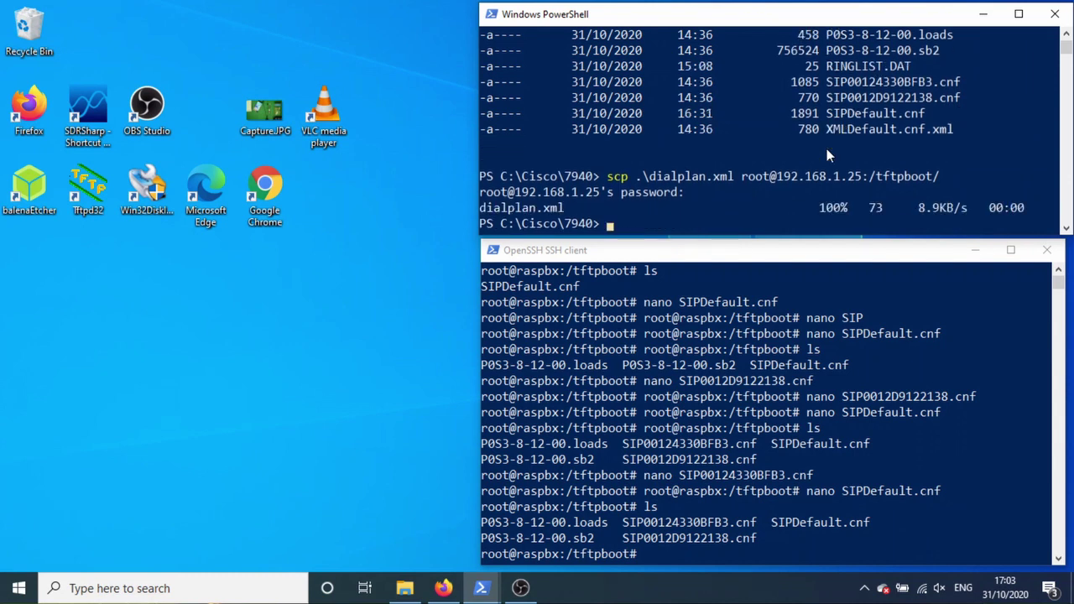
Step: On the server, list /tftpboot and open dialplan.xml in nano to view its empty DIALTEMPLATE
{"action": "left_click", "coordinate": [721, 428]}
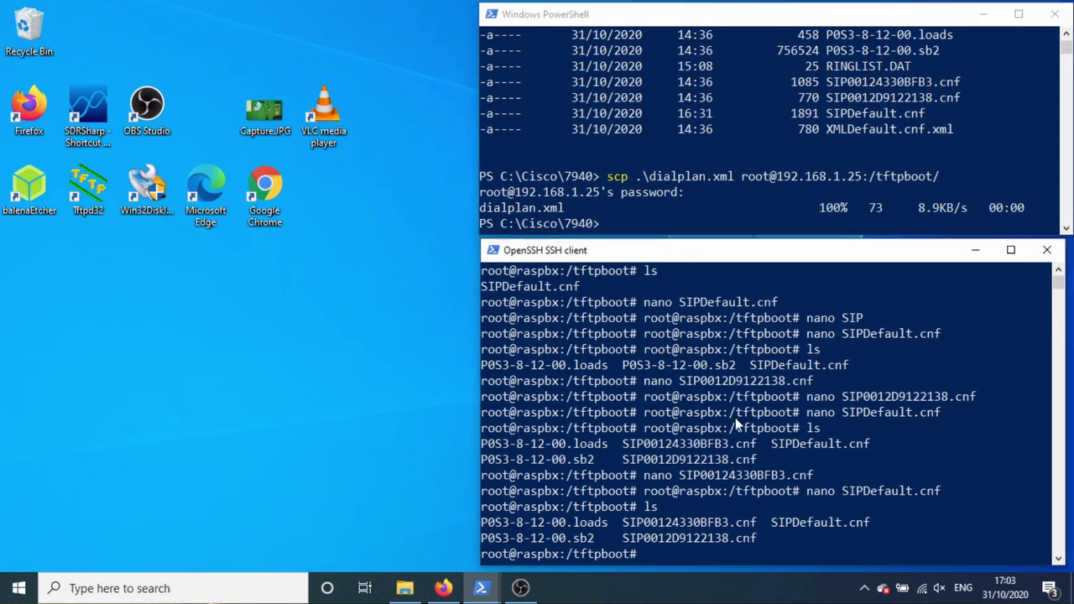
{"action": "left_click", "coordinate": [716, 413]}
{"action": "type", "text": "ls"}
{"action": "key", "text": "Return"}
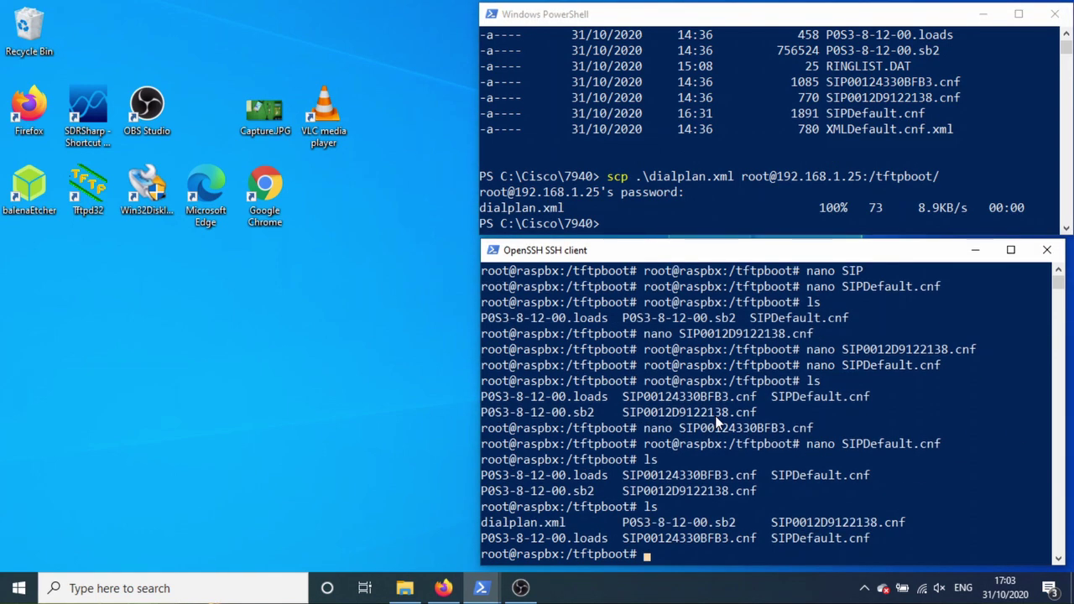
{"action": "type", "text": "nano"}
{"action": "type", "text": " di"}
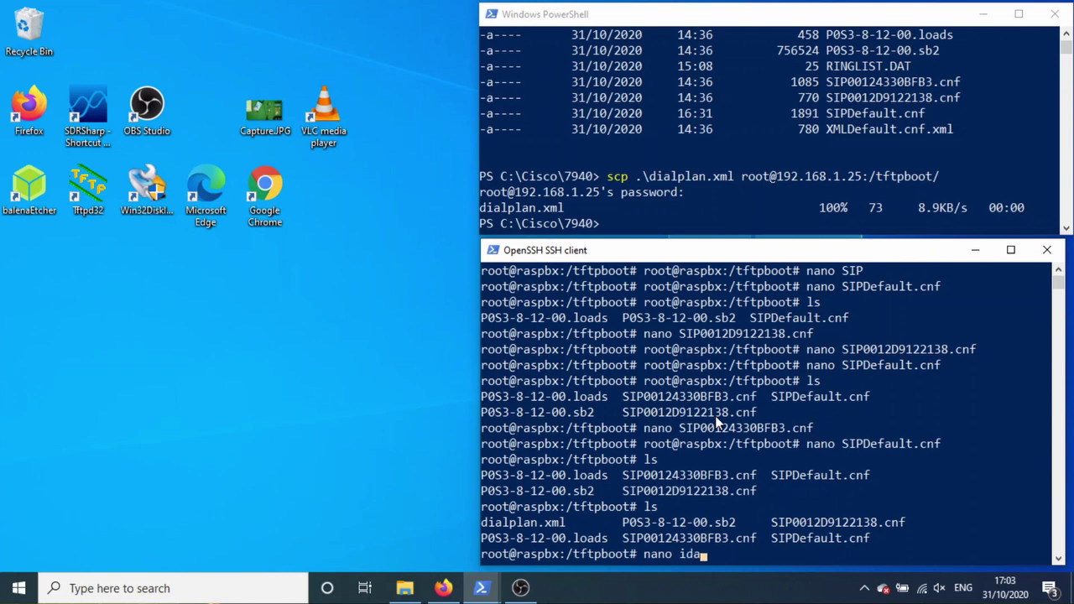
{"action": "key", "text": "Tab"}
{"action": "key", "text": "Return"}
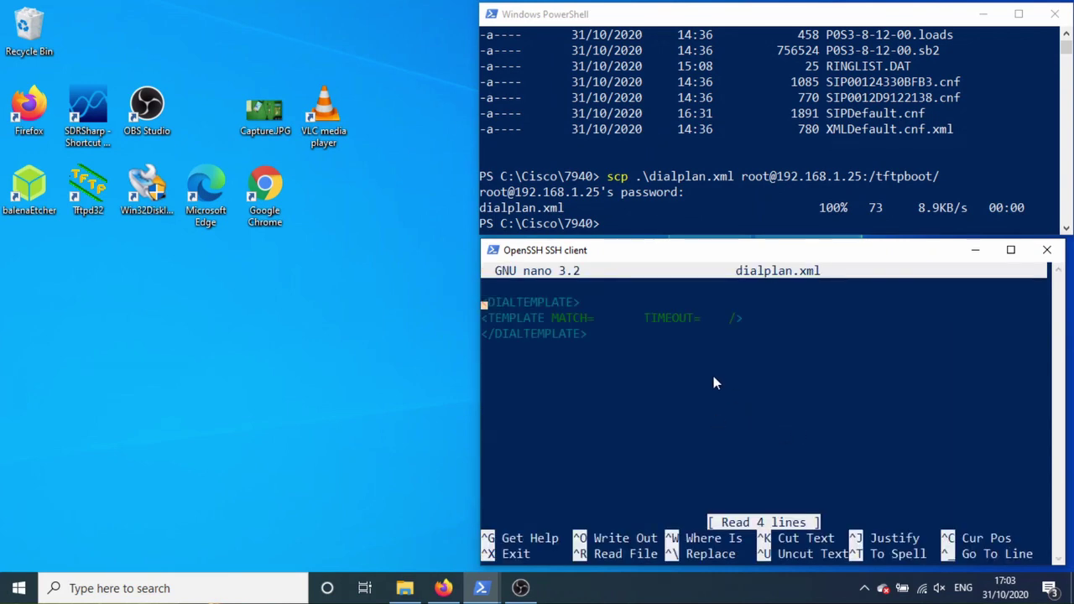
{"action": "left_click_drag", "start_coordinate": [483, 302], "coordinate": [753, 334]}
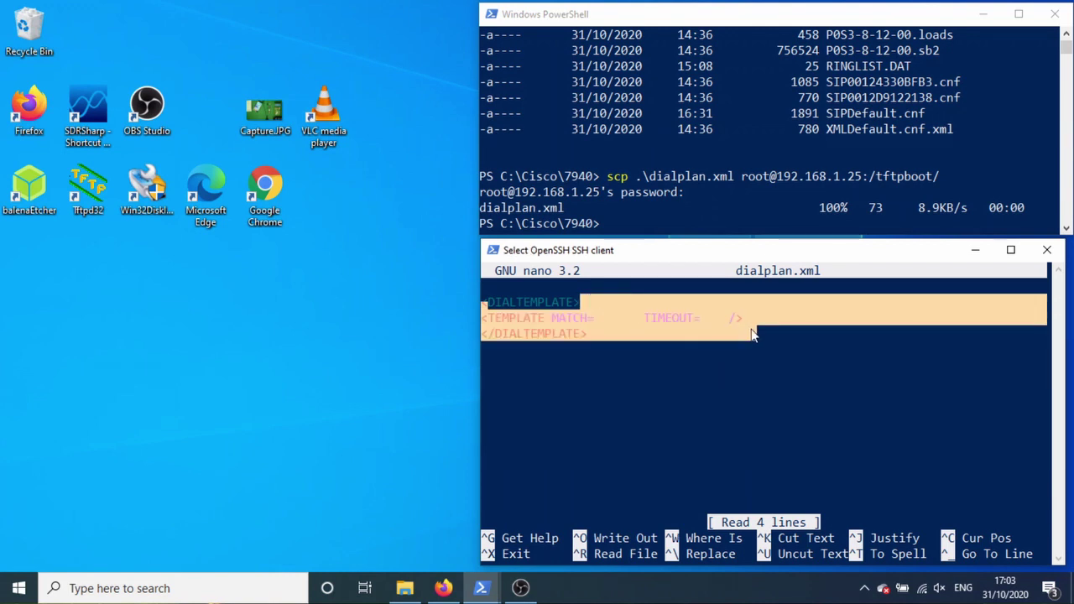
{"action": "left_click", "coordinate": [661, 347]}
{"action": "left_click", "coordinate": [673, 148]}
{"action": "left_click", "coordinate": [672, 149]}
Step: Check dialplan.xml's MATCH="2..." and TIMEOUT="0" in Notepad, then close it and exit nano
{"action": "type", "text": "notepad dia"}
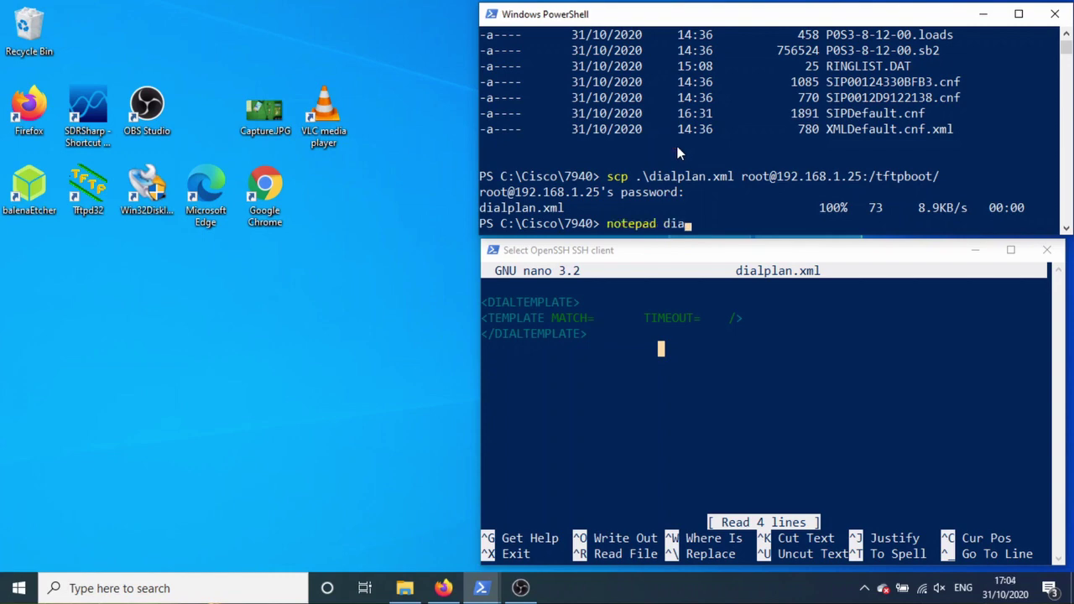
{"action": "key", "text": "Tab"}
{"action": "key", "text": "Return"}
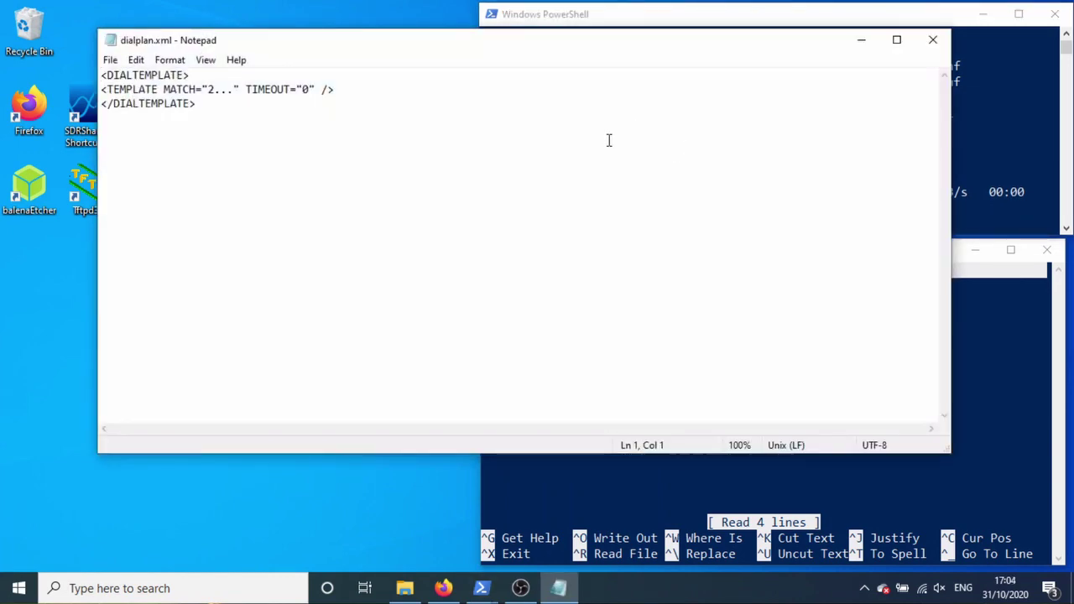
{"action": "left_click_drag", "start_coordinate": [477, 53], "coordinate": [524, 83]}
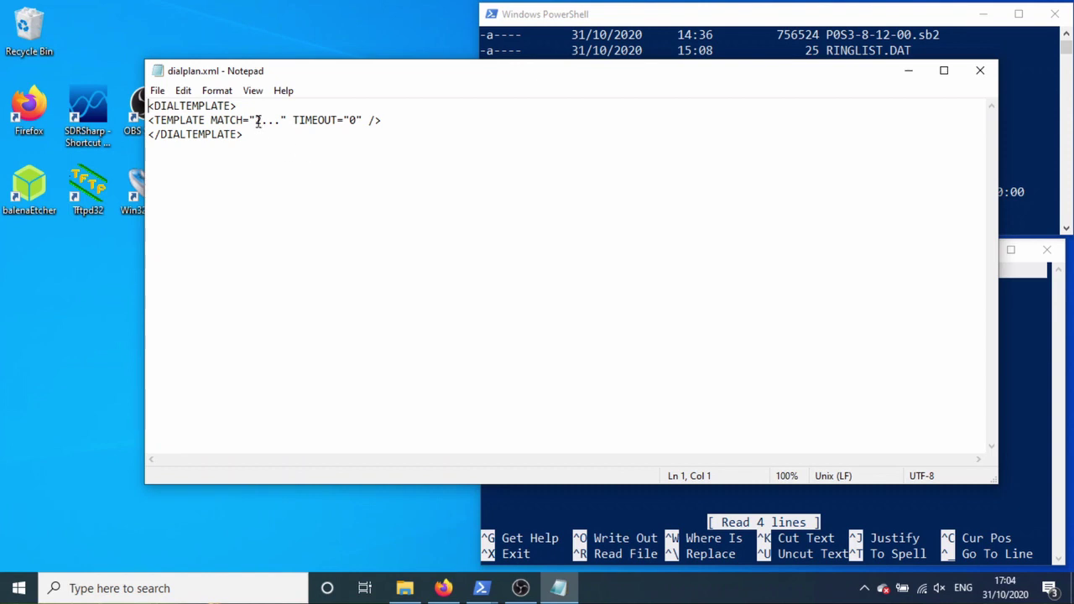
{"action": "left_click_drag", "start_coordinate": [261, 123], "coordinate": [279, 122]}
{"action": "left_click_drag", "start_coordinate": [356, 120], "coordinate": [350, 120]}
{"action": "left_click", "coordinate": [981, 72]}
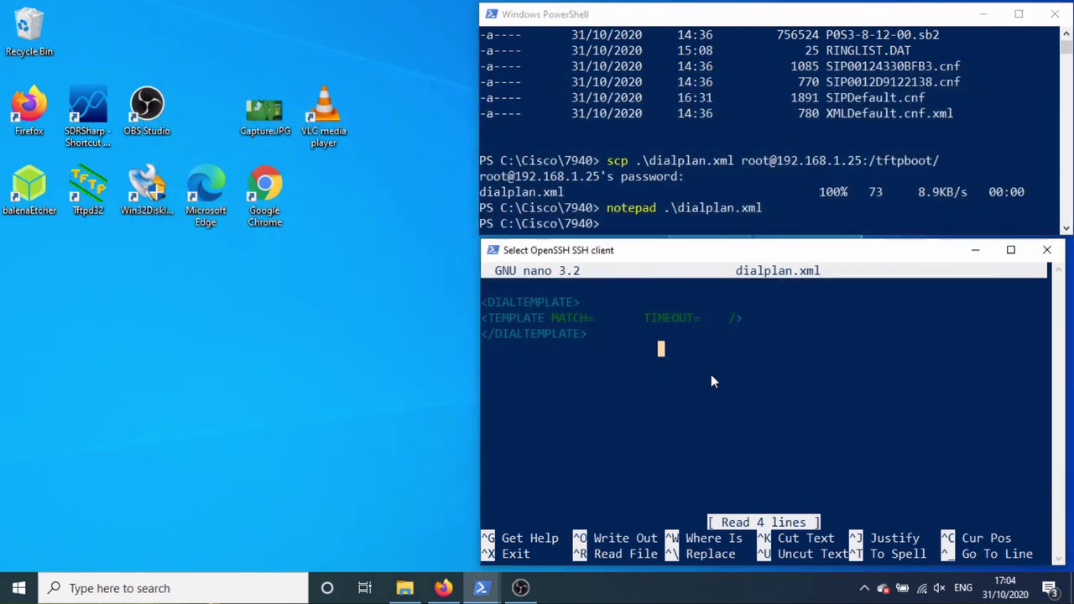
{"action": "key", "text": "ctrl+x"}
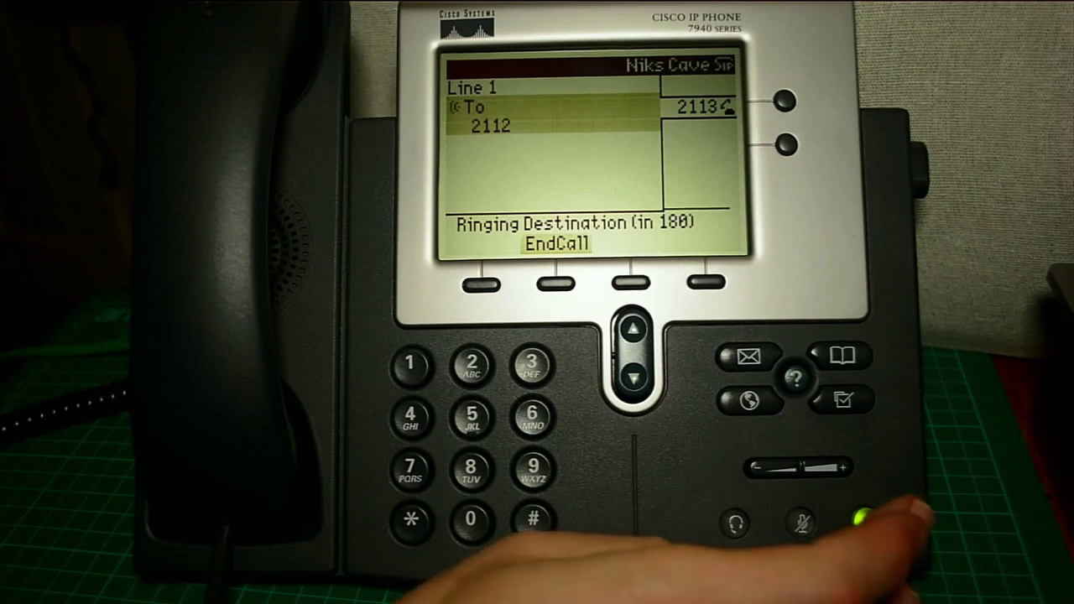
Step: Dial 2112 from the 7940 and end the call once it rings
{"action": "left_click", "coordinate": [866, 522]}
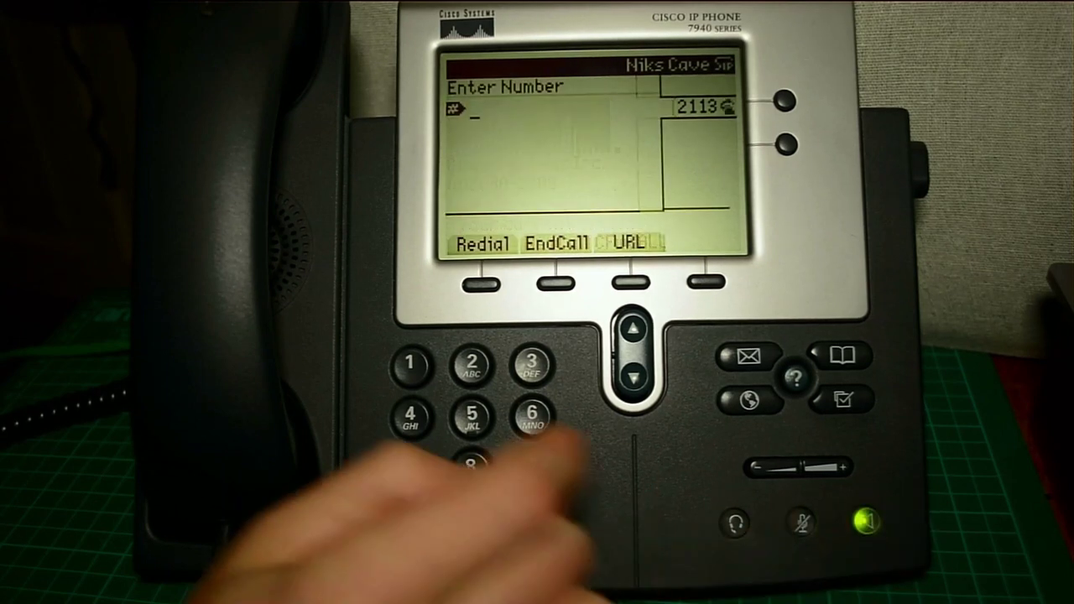
{"action": "type", "text": "2112"}
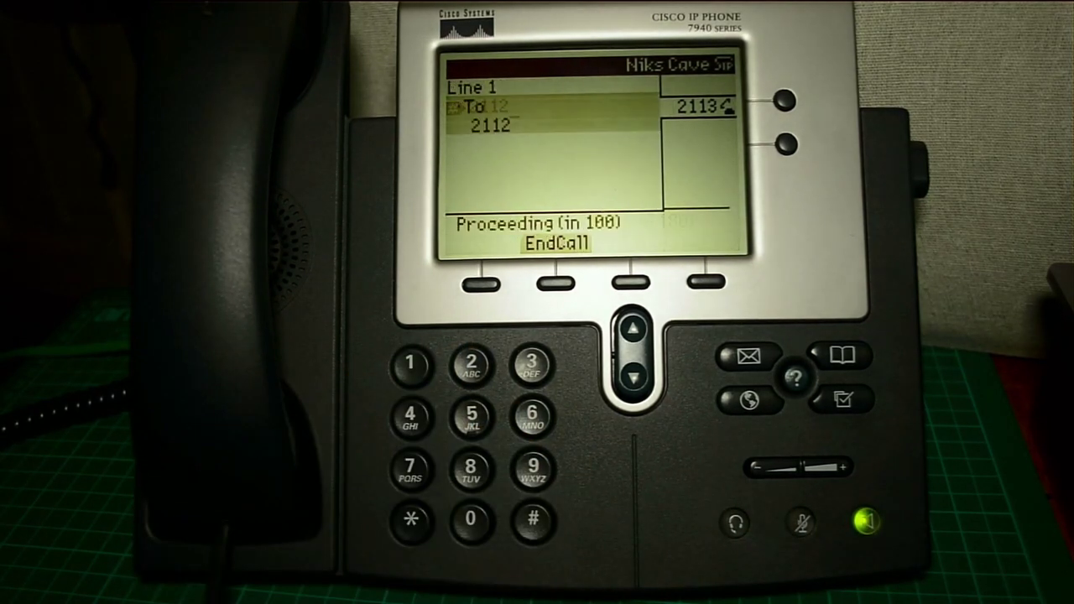
{"action": "left_click", "coordinate": [866, 522]}
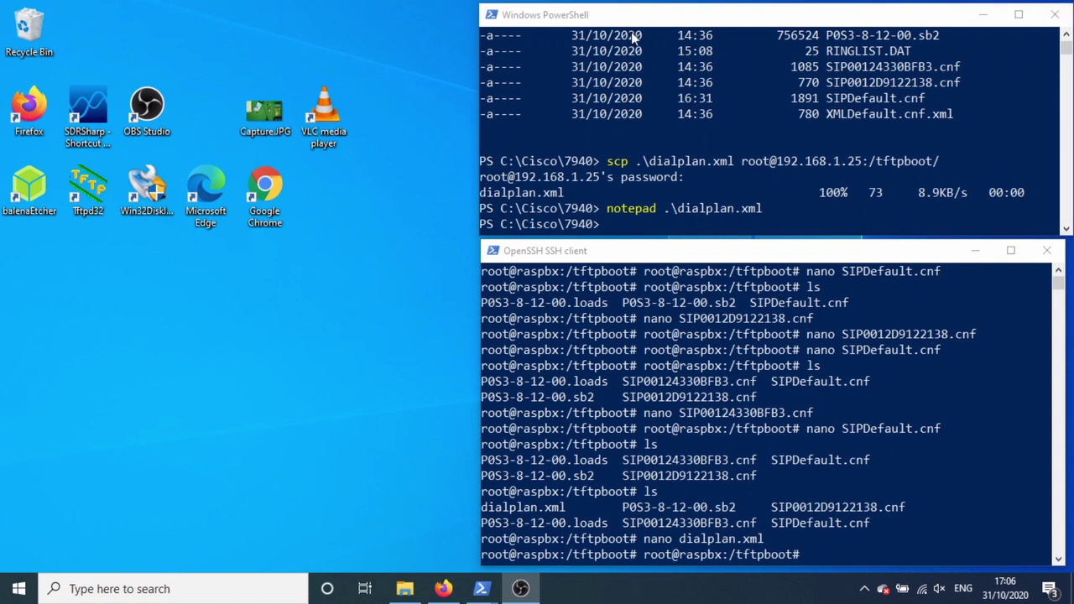
{"action": "left_click", "coordinate": [672, 162]}
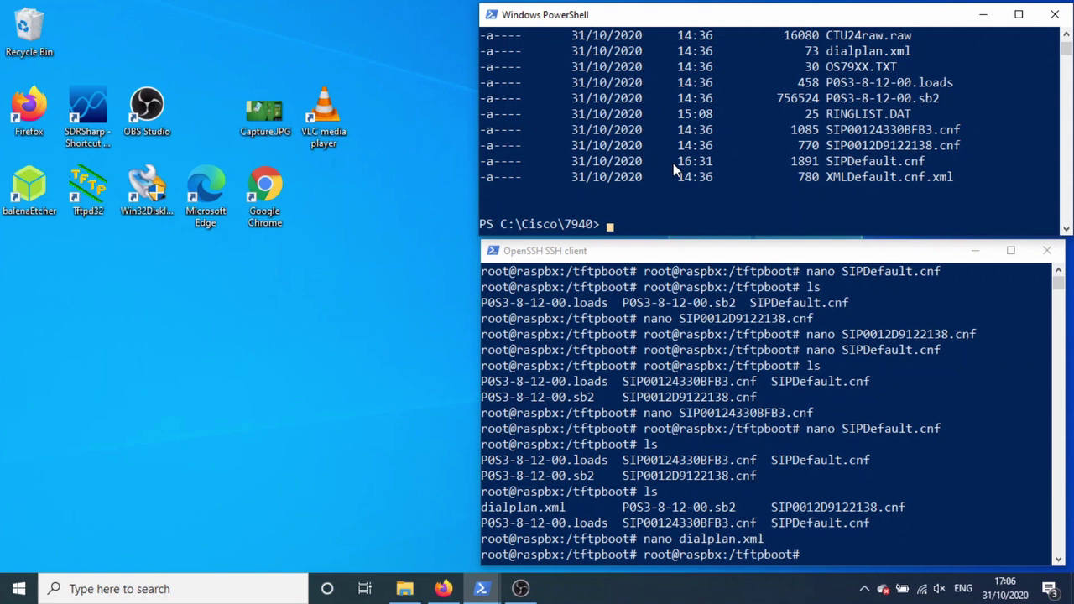
{"action": "key", "text": "Up"}
{"action": "key", "text": "Up"}
{"action": "key", "text": "Up"}
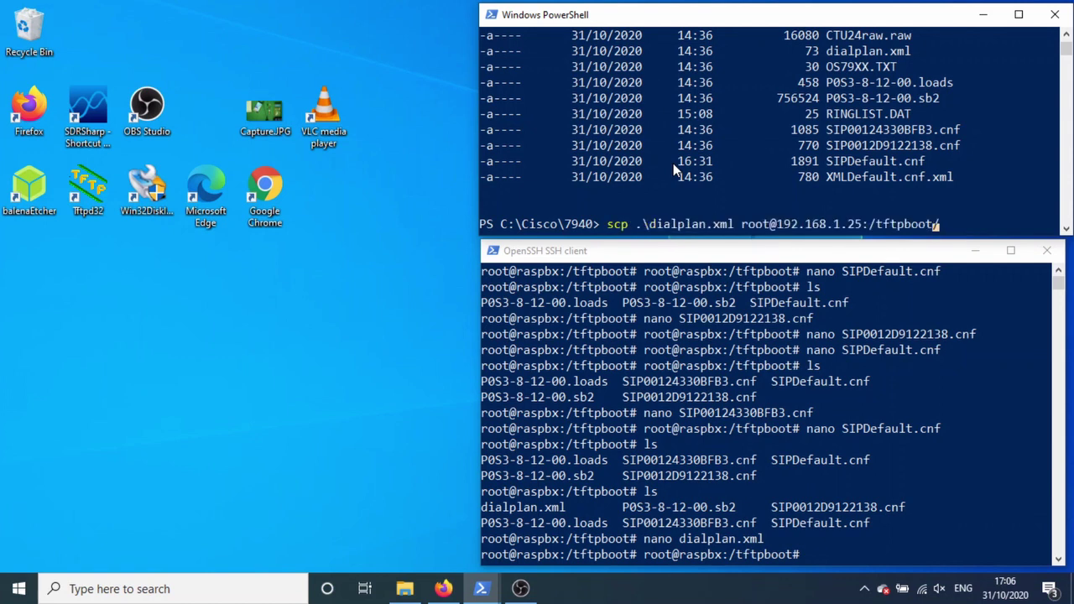
{"action": "key", "text": "Left"}
{"action": "key", "text": "Left"}
{"action": "key", "text": "Left"}
{"action": "key", "text": "Left"}
{"action": "key", "text": "Left"}
{"action": "key", "text": "Left"}
{"action": "key", "text": "Left"}
{"action": "key", "text": "Left"}
{"action": "key", "text": "Left"}
{"action": "key", "text": "Left"}
{"action": "key", "text": "Left"}
{"action": "key", "text": "Left"}
{"action": "key", "text": "Left"}
{"action": "key", "text": "Left"}
{"action": "key", "text": "Left"}
{"action": "key", "text": "Left"}
{"action": "key", "text": "Left"}
{"action": "key", "text": "Left"}
{"action": "key", "text": "Left"}
{"action": "key", "text": "Left"}
{"action": "key", "text": "BackSpace"}
{"action": "key", "text": "BackSpace"}
{"action": "key", "text": "BackSpace"}
{"action": "key", "text": "BackSpace"}
{"action": "key", "text": "BackSpace"}
{"action": "key", "text": "BackSpace"}
{"action": "key", "text": "BackSpace"}
{"action": "key", "text": "BackSpace"}
{"action": "key", "text": "BackSpace"}
{"action": "key", "text": "BackSpace"}
{"action": "key", "text": "BackSpace"}
{"action": "key", "text": "BackSpace"}
{"action": "key", "text": "BackSpace"}
{"action": "key", "text": "BackSpace"}
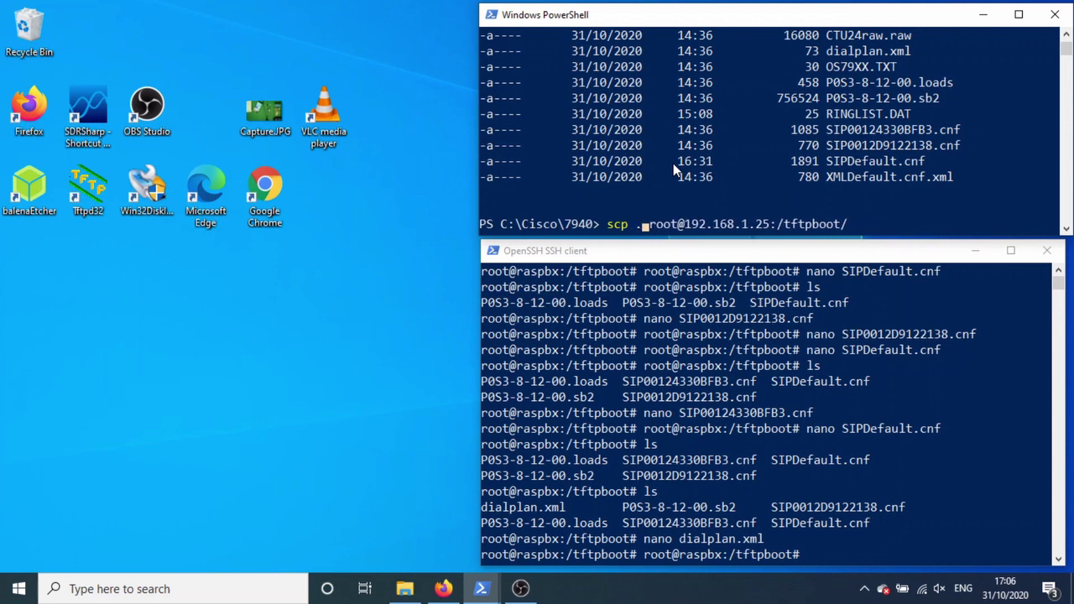
{"action": "key", "text": "BackSpace"}
{"action": "type", "text": "CT"}
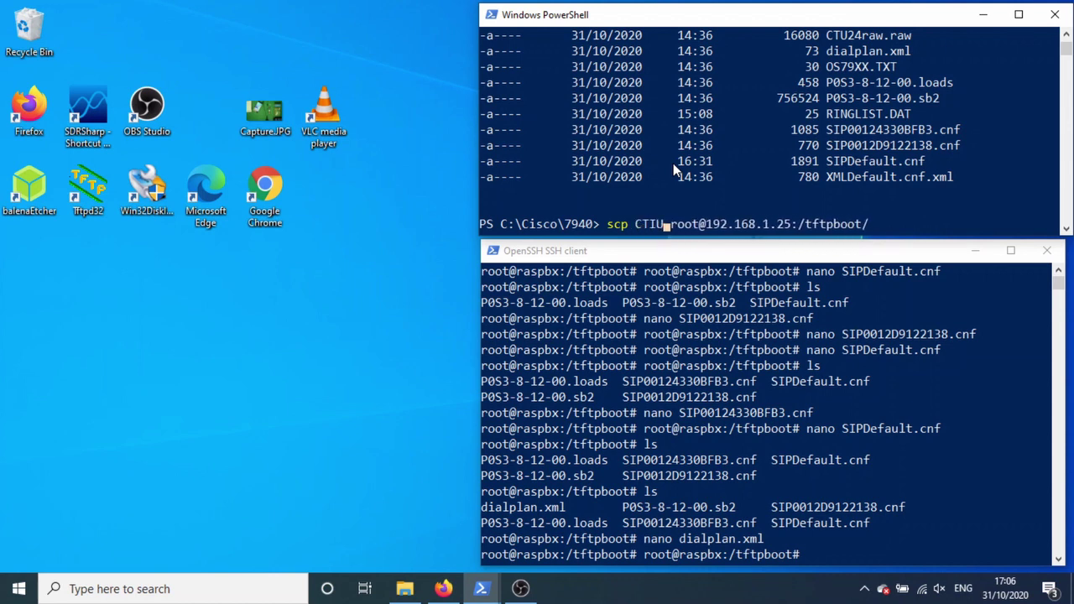
{"action": "key", "text": "Tab"}
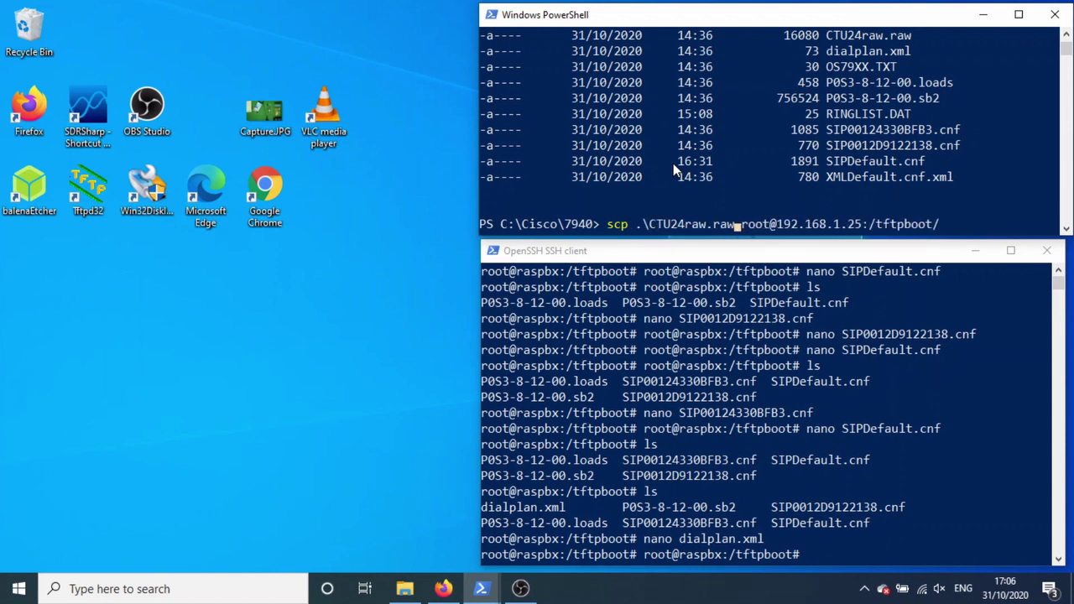
{"action": "key", "text": "Return"}
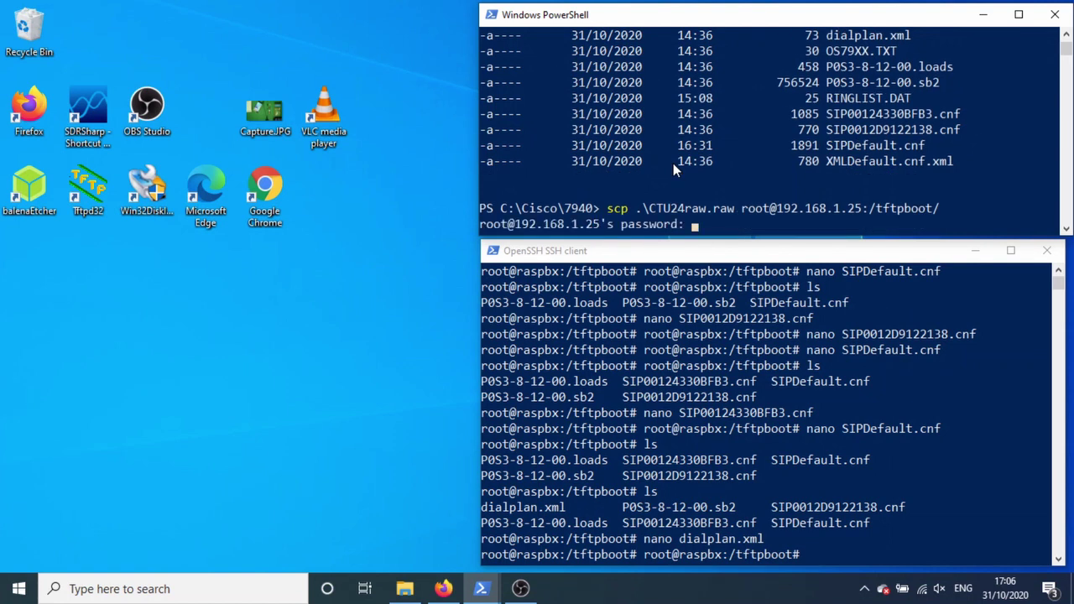
{"action": "key", "text": "Return"}
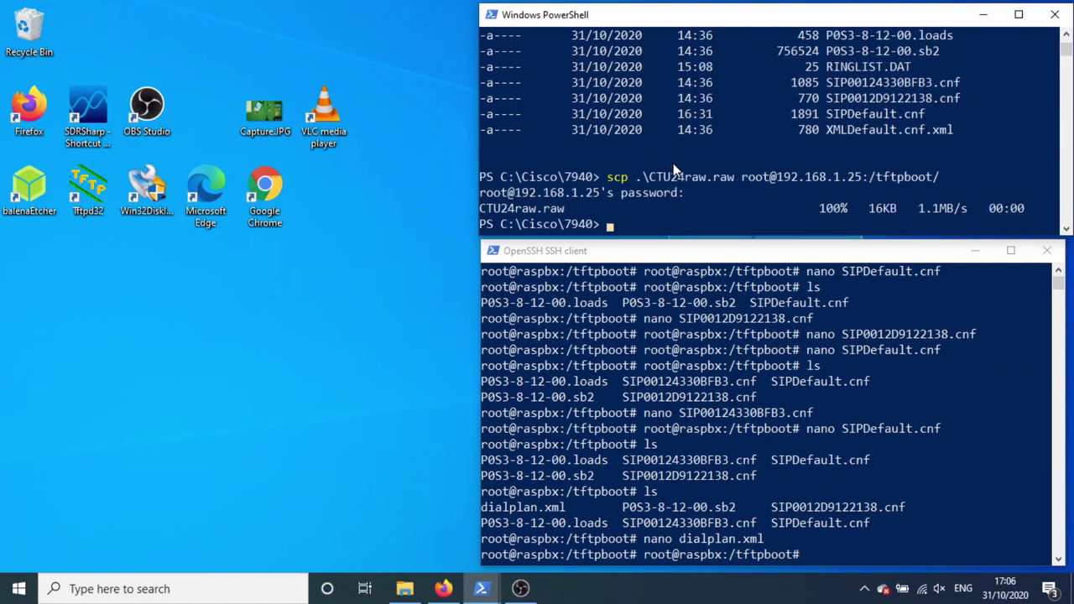
Step: Upload RINGLIST.DAT to /tftpboot the same way, then list the folder over SSH
{"action": "key", "text": "Up"}
{"action": "key", "text": "Left"}
{"action": "key", "text": "Left"}
{"action": "key", "text": "Left"}
{"action": "key", "text": "Left"}
{"action": "key", "text": "Left"}
{"action": "key", "text": "Left"}
{"action": "key", "text": "Left"}
{"action": "key", "text": "Left"}
{"action": "key", "text": "Left"}
{"action": "key", "text": "Left"}
{"action": "key", "text": "Left"}
{"action": "key", "text": "Left"}
{"action": "key", "text": "Left"}
{"action": "key", "text": "Left"}
{"action": "key", "text": "Left"}
{"action": "key", "text": "Left"}
{"action": "key", "text": "Left"}
{"action": "key", "text": "Left"}
{"action": "key", "text": "Left"}
{"action": "key", "text": "Left"}
{"action": "key", "text": "BackSpace"}
{"action": "key", "text": "BackSpace"}
{"action": "key", "text": "BackSpace"}
{"action": "key", "text": "BackSpace"}
{"action": "key", "text": "BackSpace"}
{"action": "key", "text": "BackSpace"}
{"action": "key", "text": "BackSpace"}
{"action": "key", "text": "BackSpace"}
{"action": "key", "text": "BackSpace"}
{"action": "key", "text": "BackSpace"}
{"action": "key", "text": "BackSpace"}
{"action": "key", "text": "BackSpace"}
{"action": "key", "text": "BackSpace"}
{"action": "key", "text": "BackSpace"}
{"action": "key", "text": "BackSpace"}
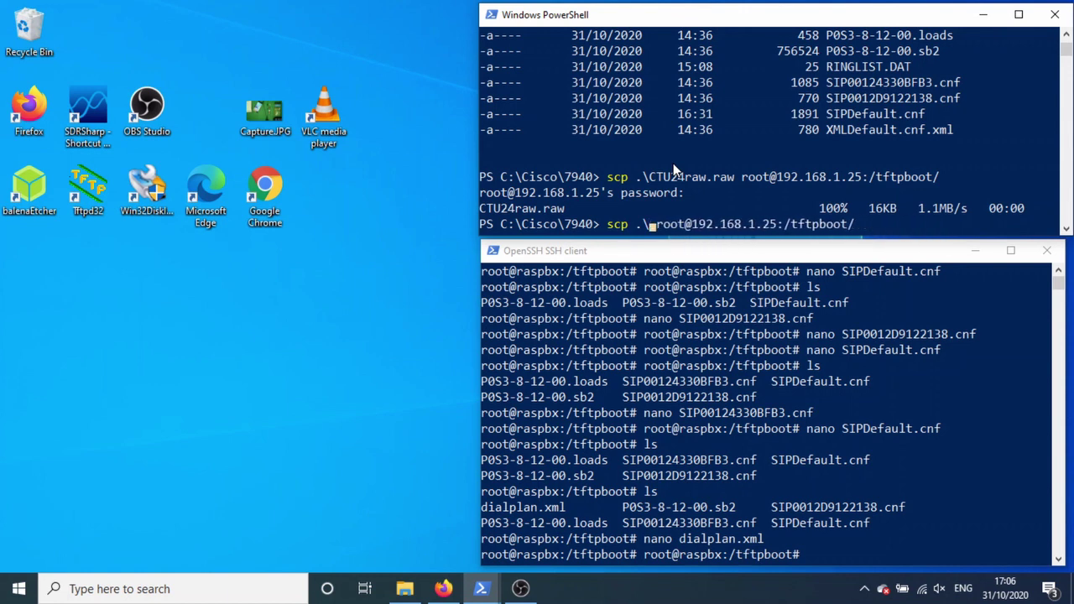
{"action": "type", "text": "R"}
{"action": "key", "text": "Tab"}
{"action": "key", "text": "Return"}
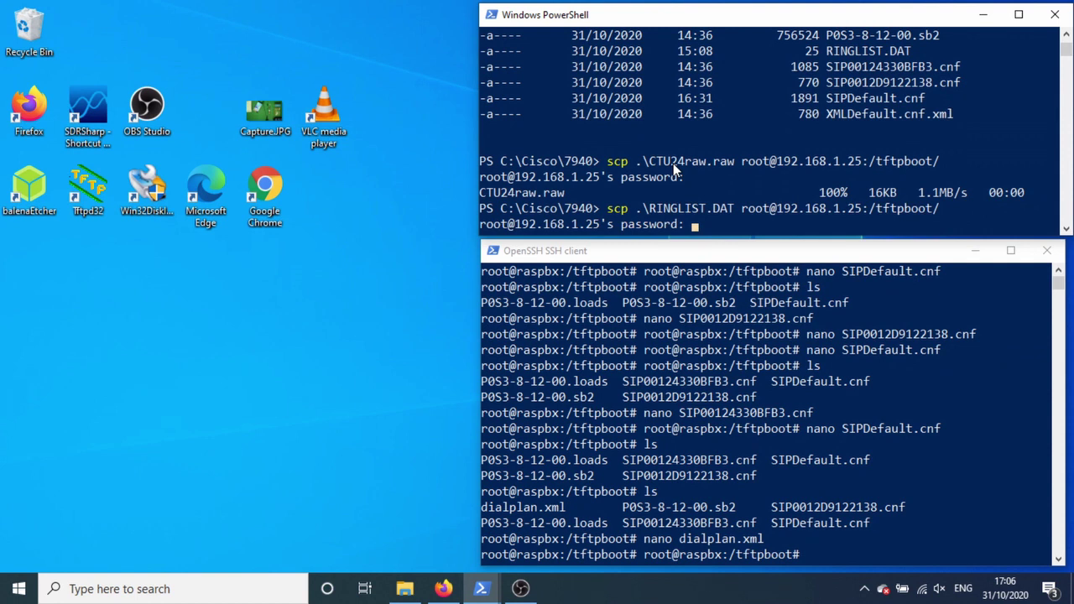
{"action": "key", "text": "Return"}
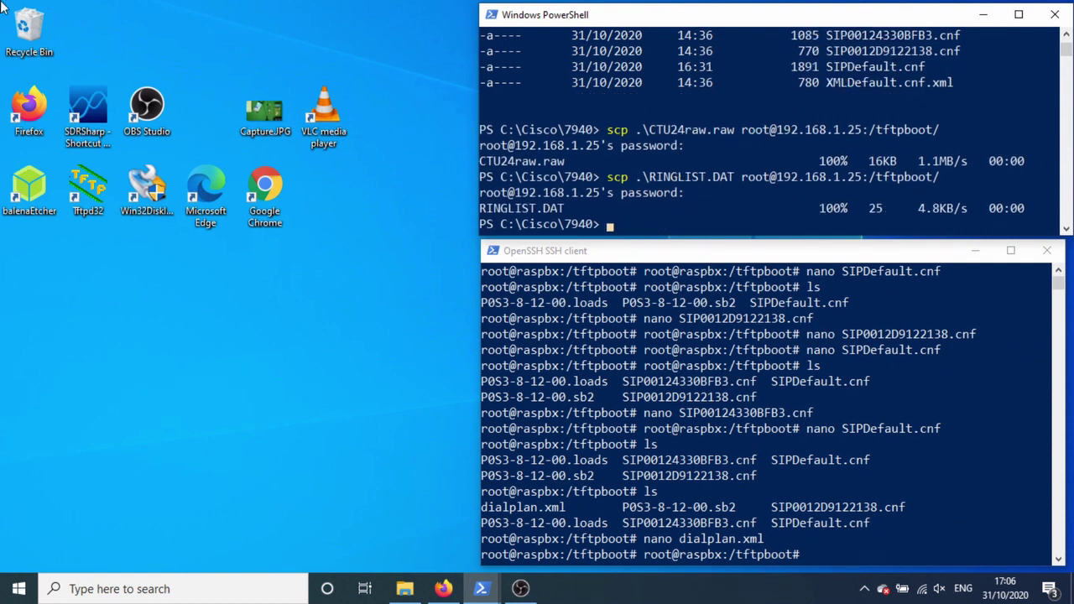
{"action": "left_click", "coordinate": [830, 357]}
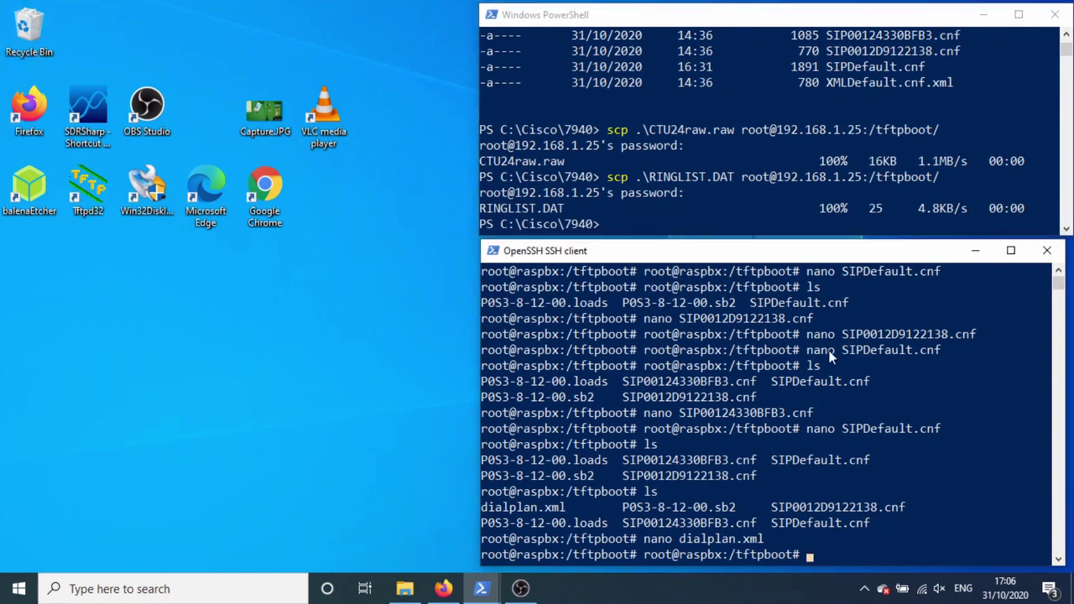
{"action": "type", "text": "ls"}
{"action": "key", "text": "Return"}
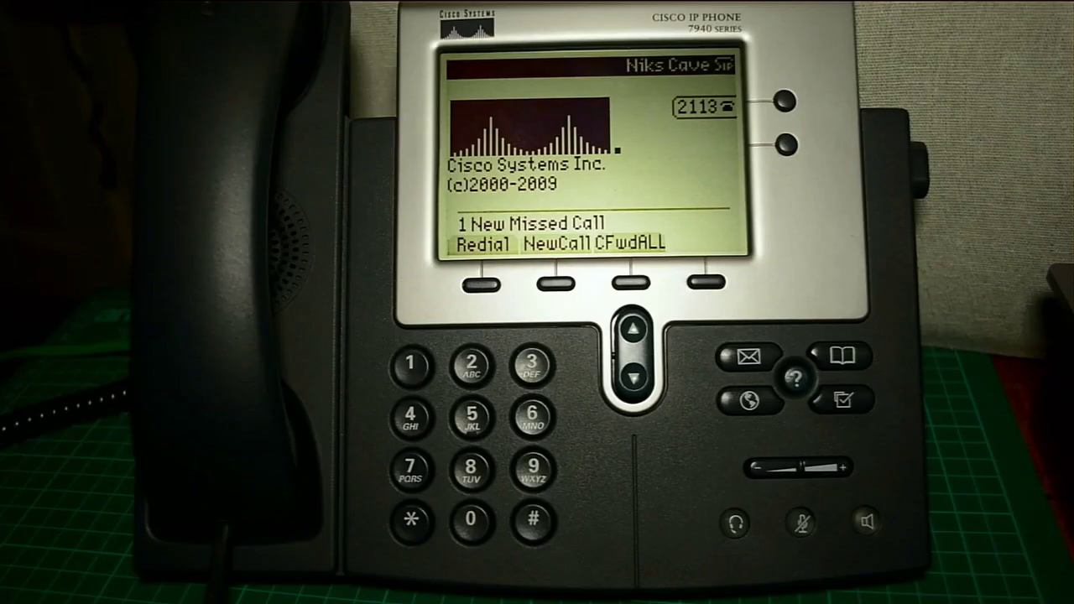
{"action": "left_click", "coordinate": [842, 400]}
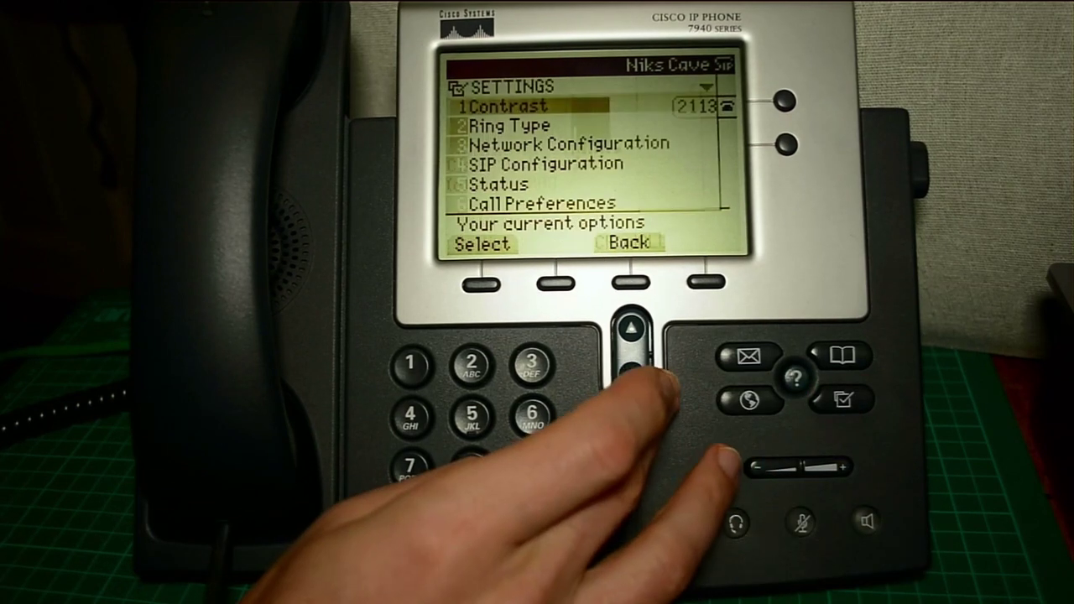
{"action": "left_click", "coordinate": [630, 374]}
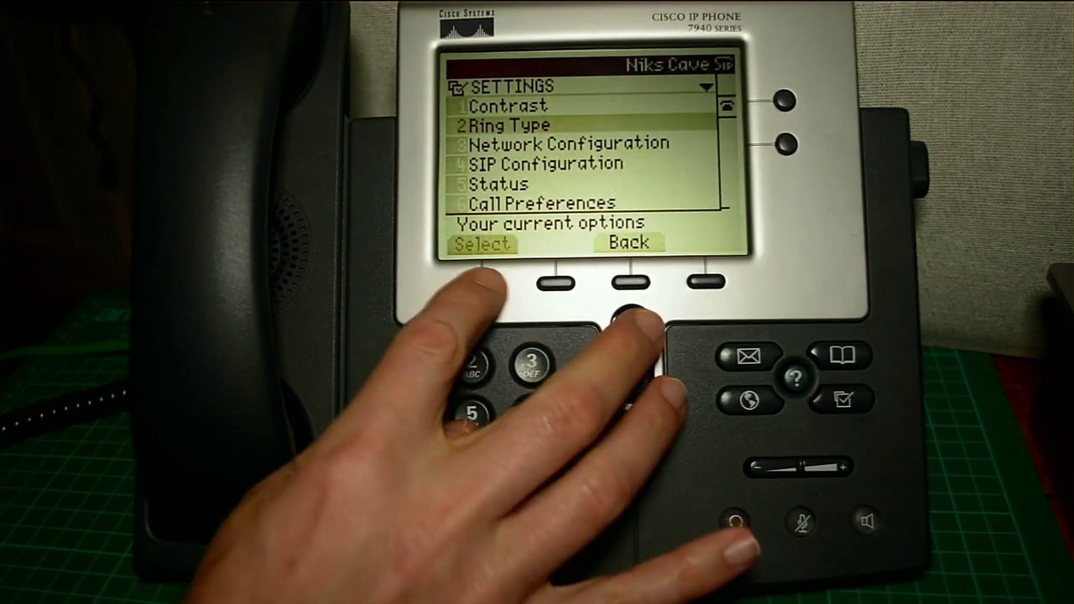
{"action": "left_click", "coordinate": [481, 284]}
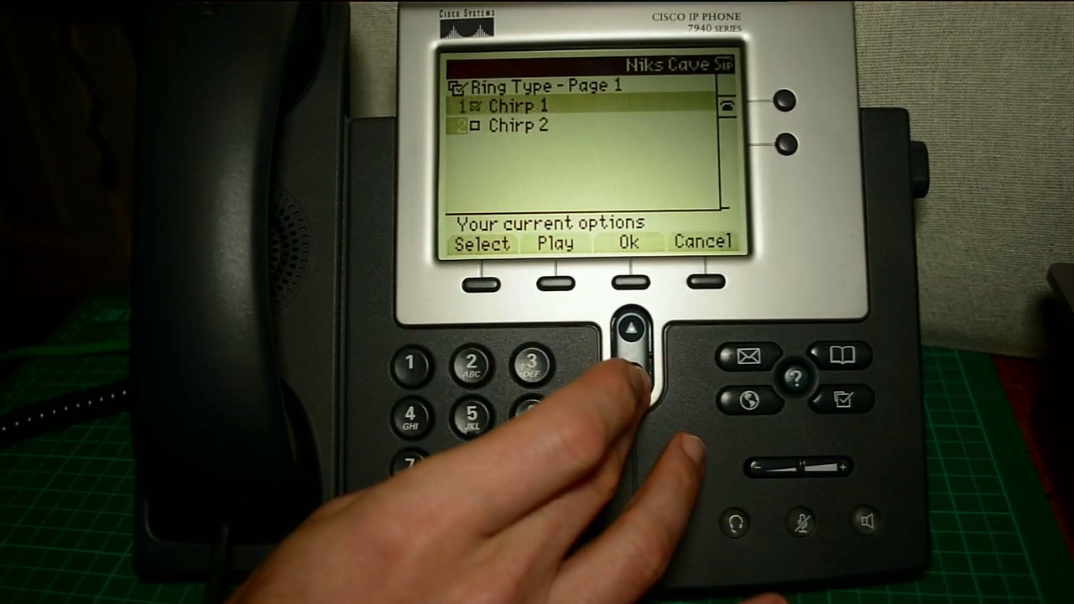
{"action": "left_click", "coordinate": [555, 284]}
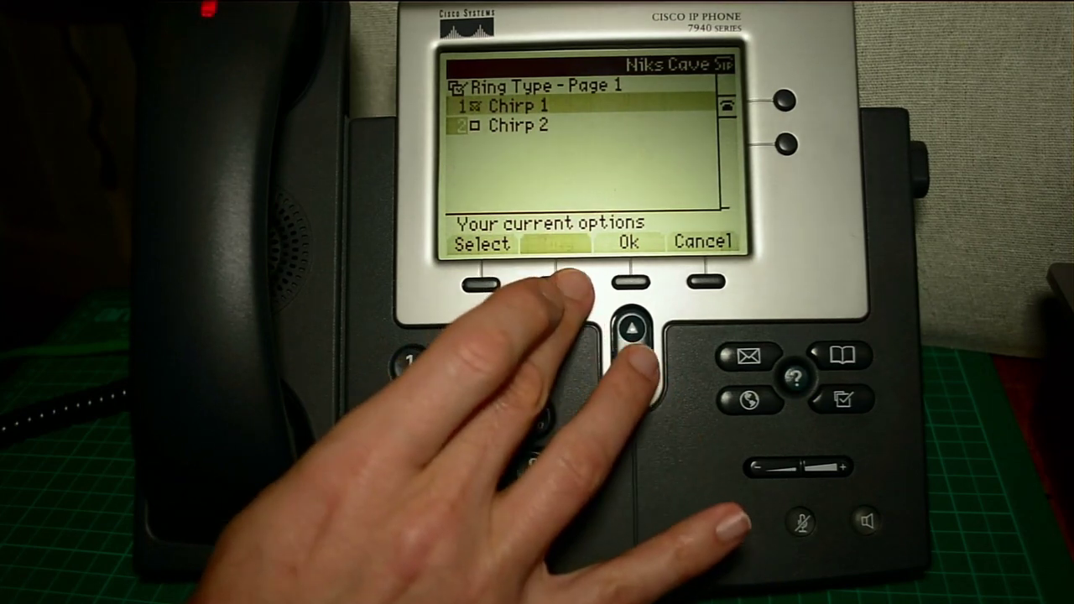
{"action": "left_click", "coordinate": [631, 283]}
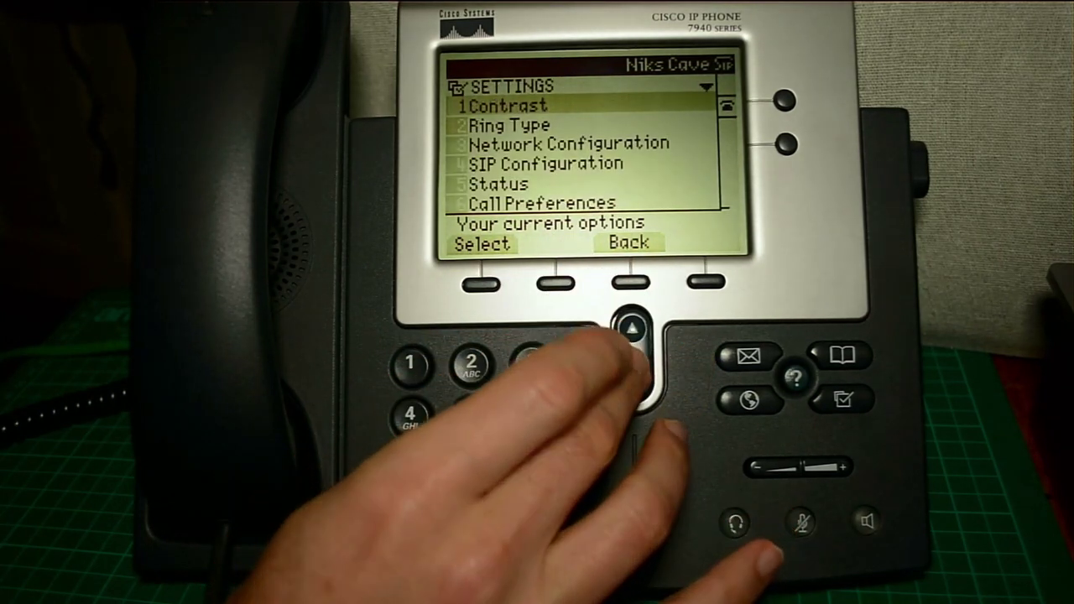
{"action": "left_click", "coordinate": [631, 369]}
{"action": "left_click", "coordinate": [481, 284]}
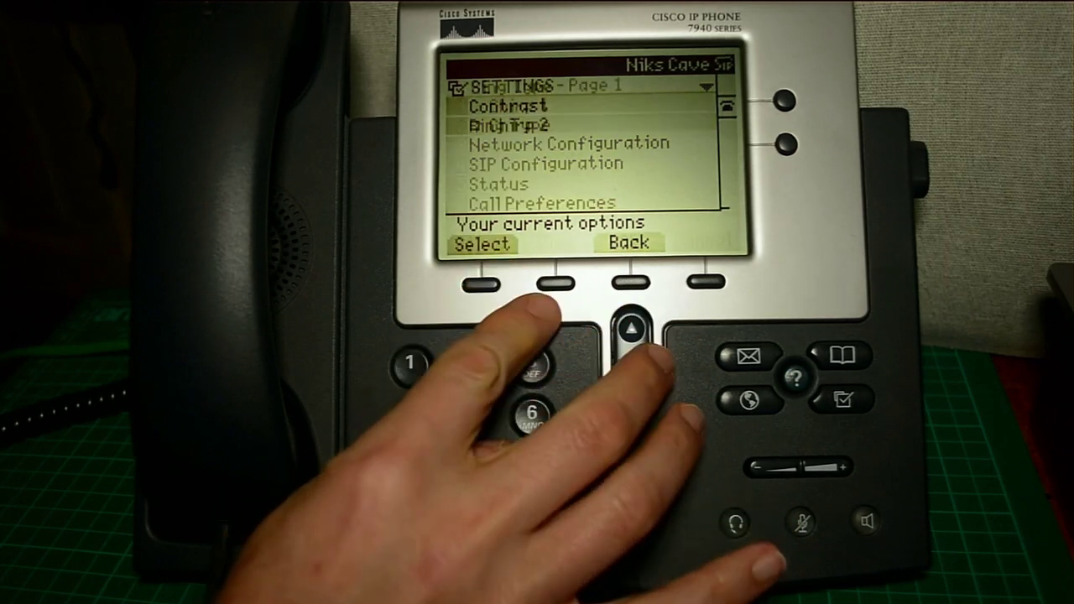